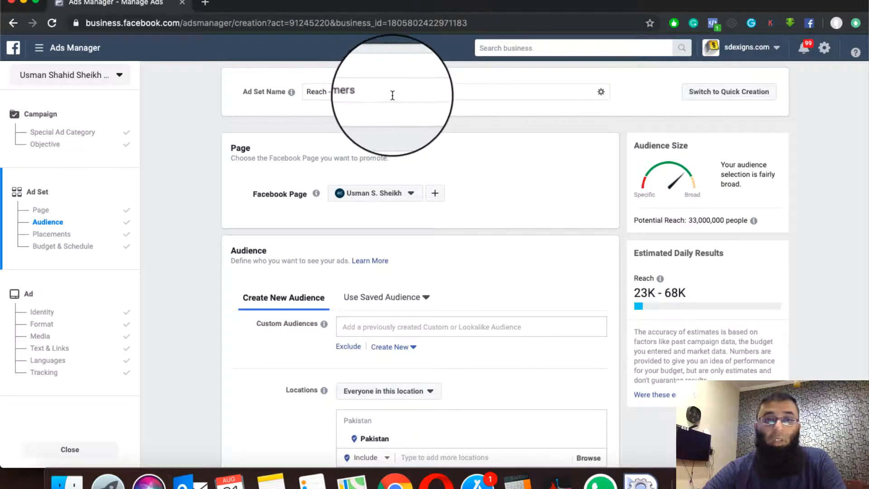
Review the Reach - Customers ad set's name, page, custom audience, location, age, gender, language, detailed targeting and connection settings.
click(392, 92)
scroll(526, 144, down, 1)
scroll(526, 140, down, 1)
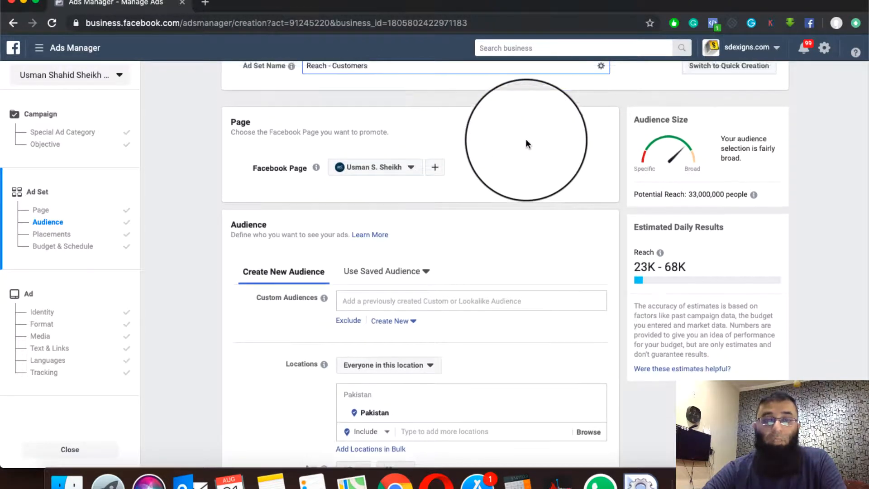
scroll(526, 140, up, 1)
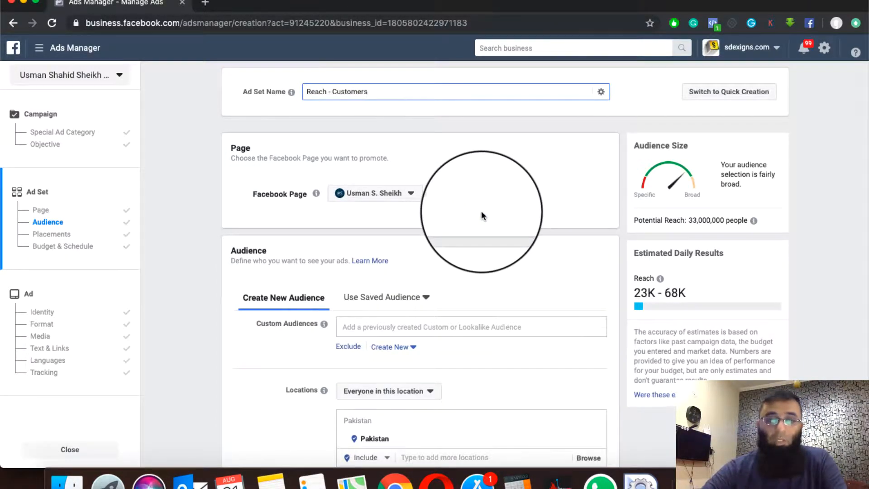
scroll(482, 213, down, 2)
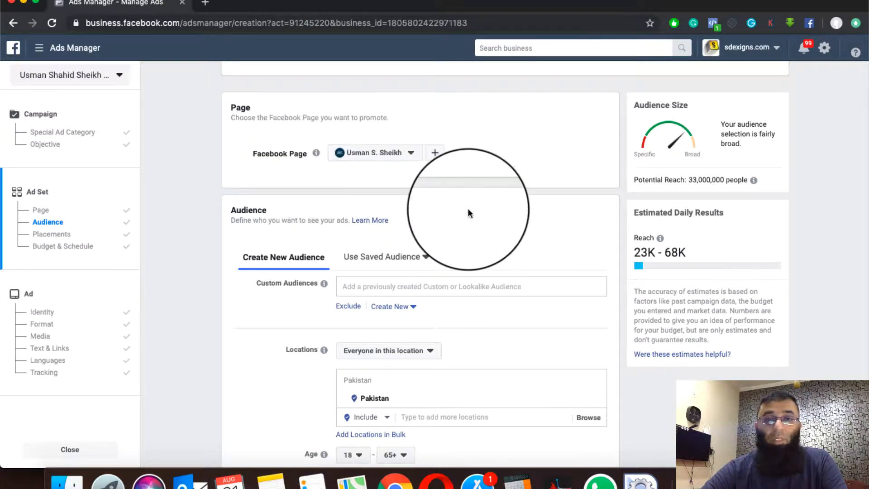
scroll(411, 229, down, 1)
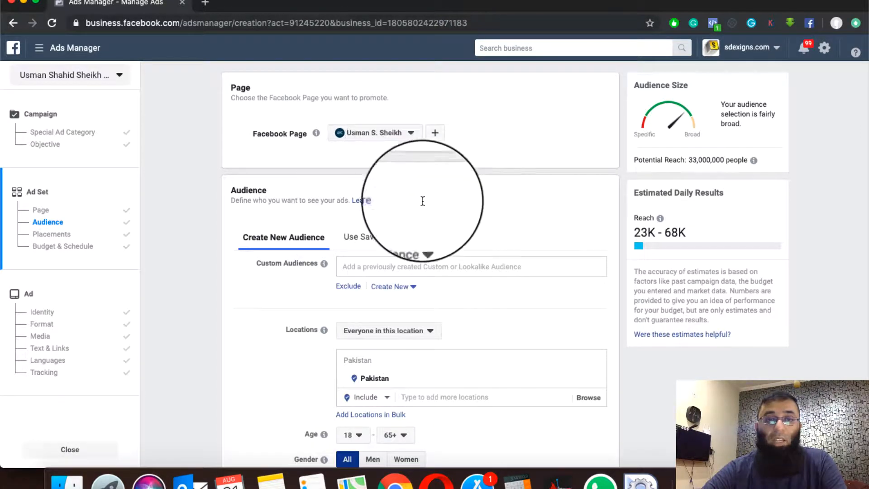
scroll(458, 239, down, 2)
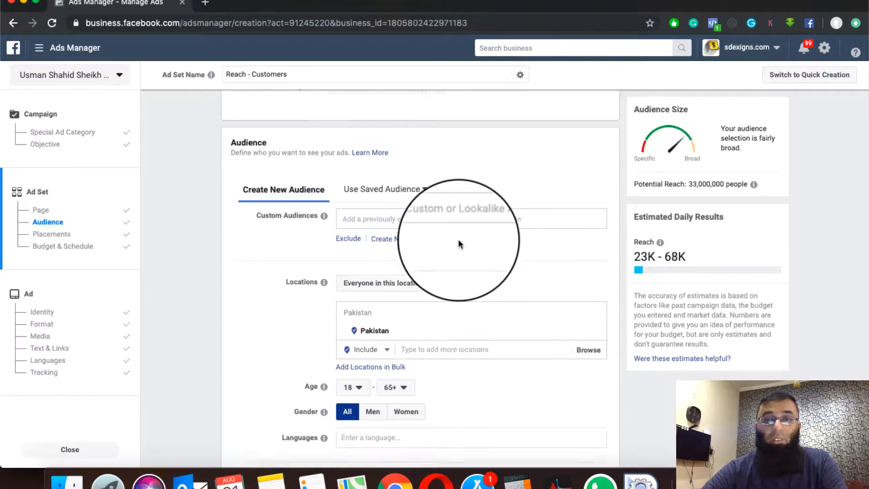
scroll(458, 239, down, 1)
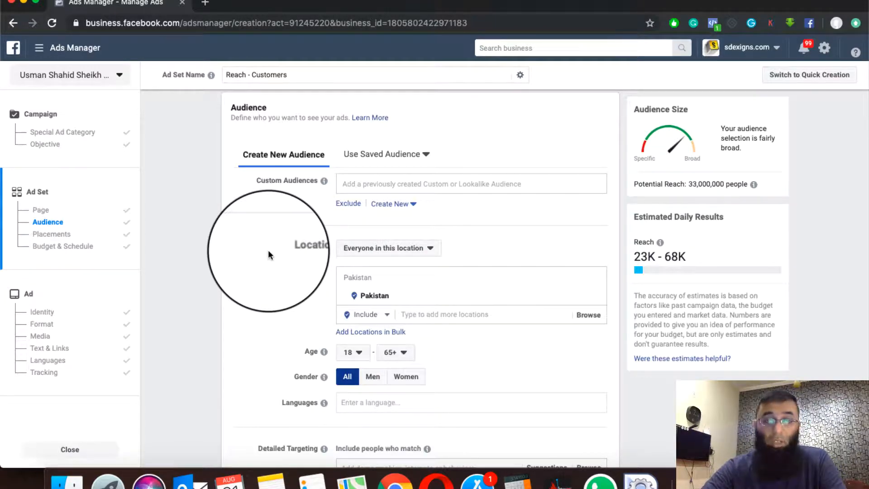
scroll(532, 259, down, 1)
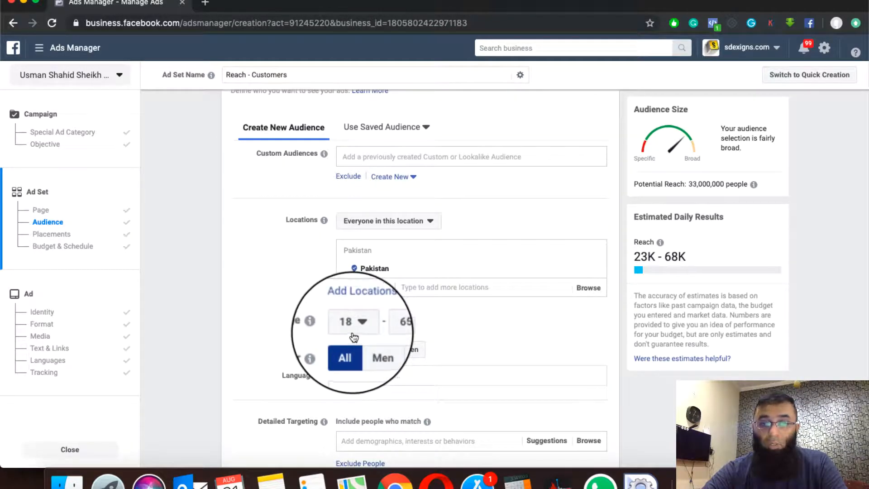
scroll(471, 339, down, 1)
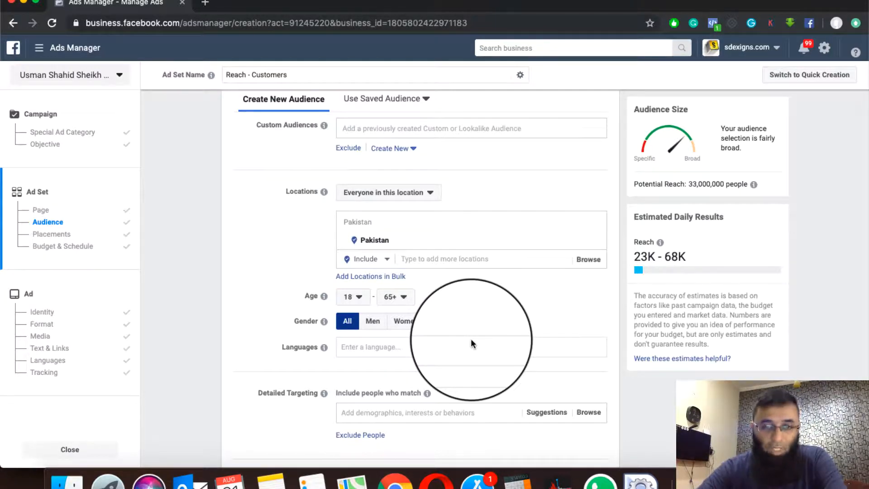
scroll(365, 393, down, 2)
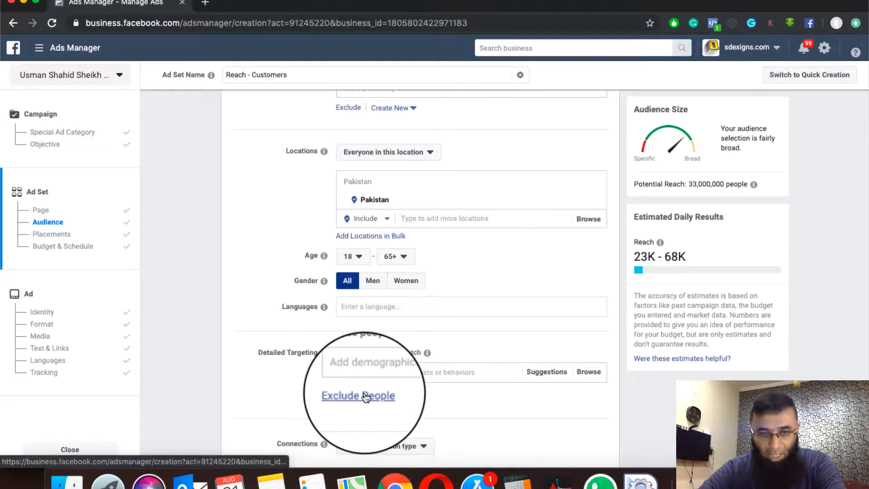
scroll(422, 397, down, 1)
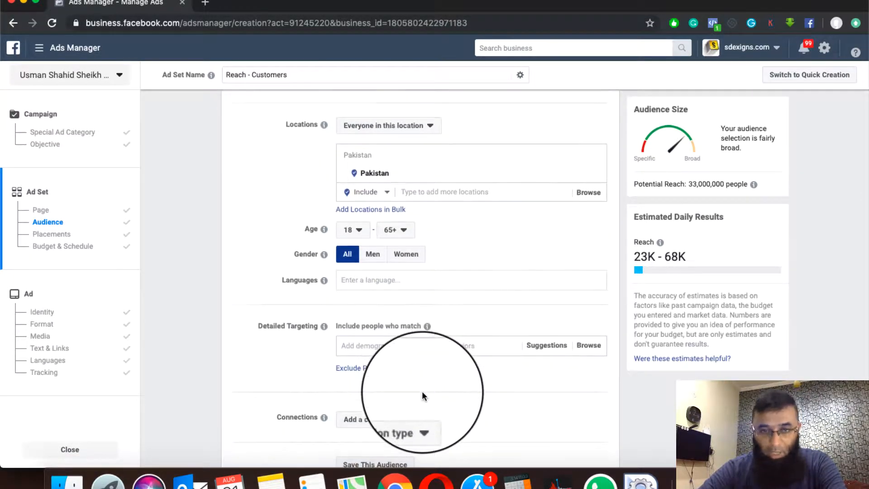
scroll(422, 393, down, 3)
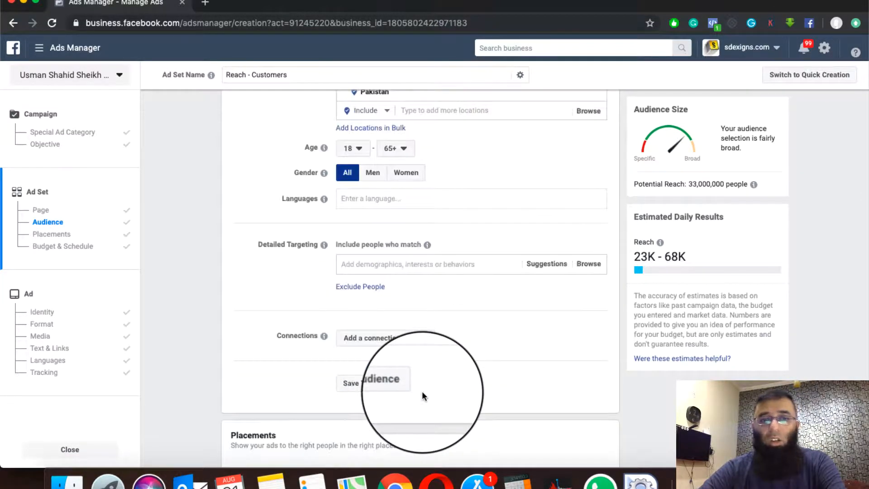
scroll(498, 360, up, 5)
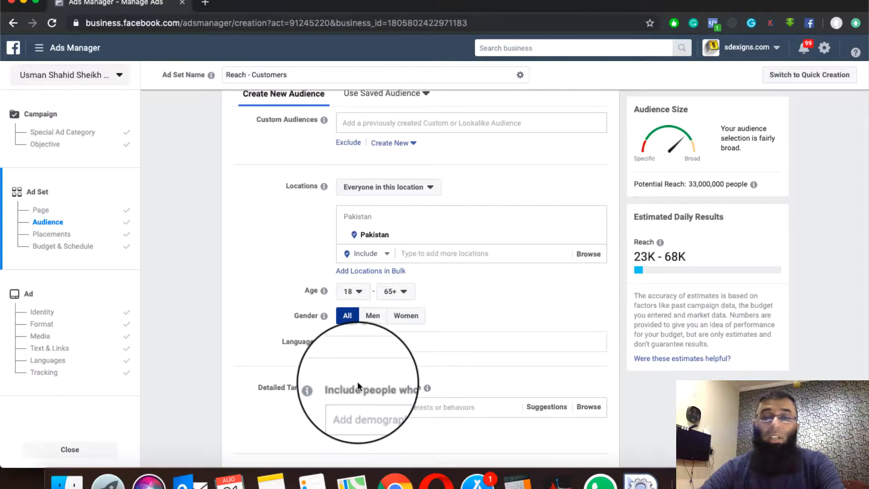
scroll(483, 352, down, 2)
scroll(483, 352, up, 2)
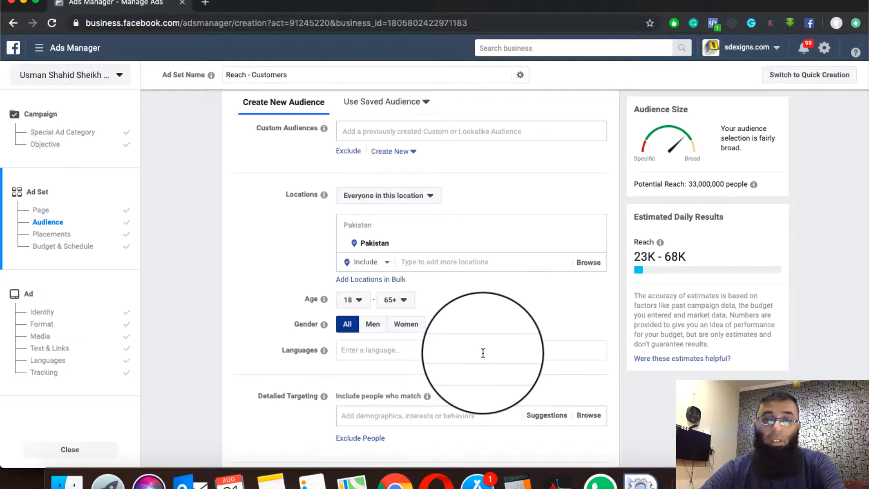
scroll(482, 353, down, 2)
scroll(483, 352, up, 5)
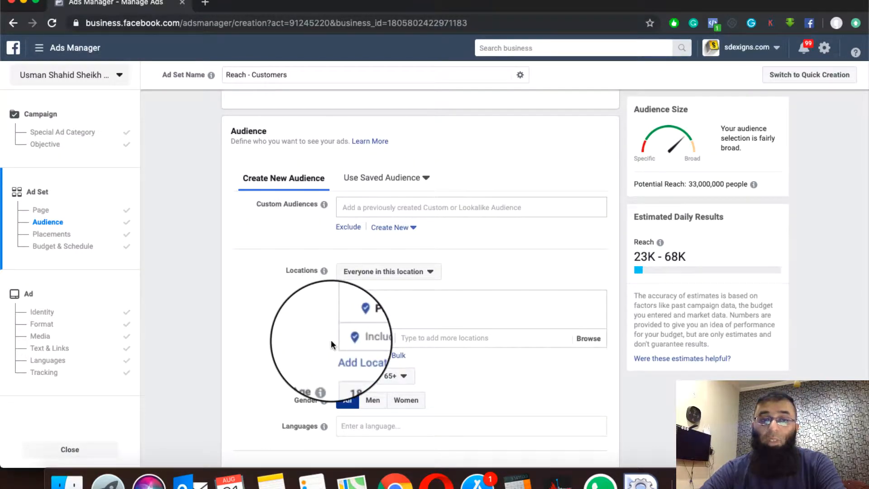
scroll(330, 340, down, 3)
scroll(331, 343, down, 2)
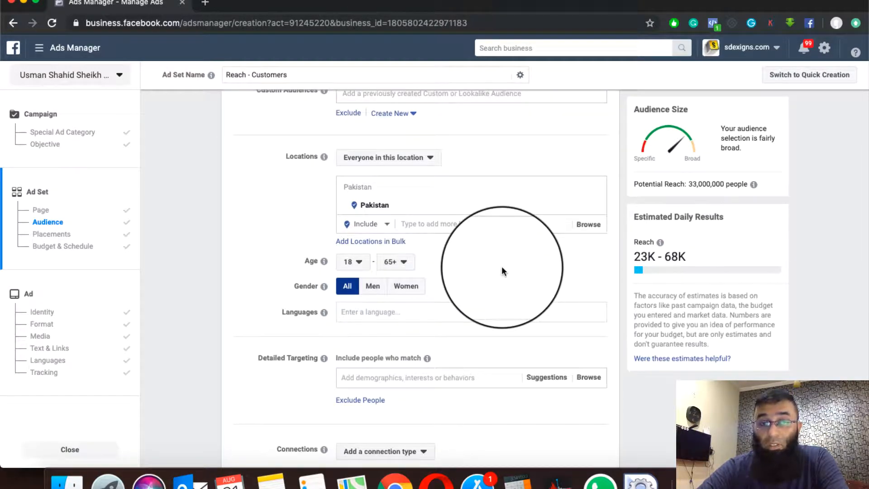
scroll(502, 267, up, 2)
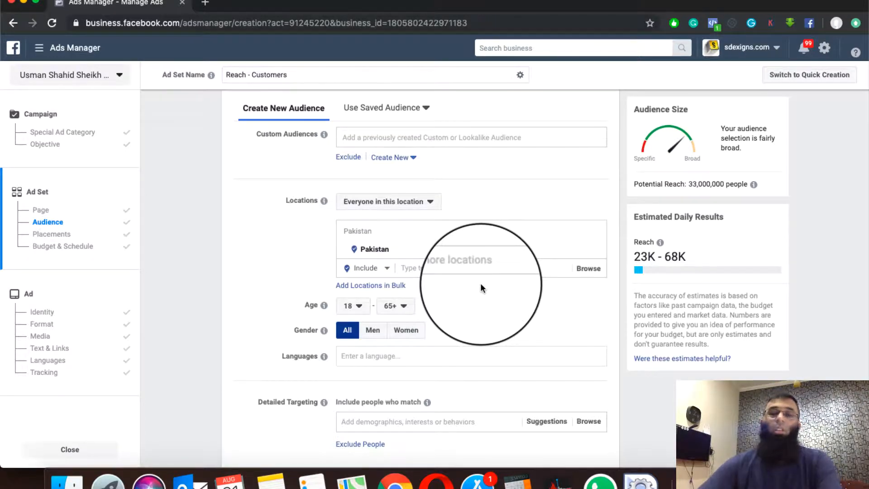
scroll(480, 284, down, 3)
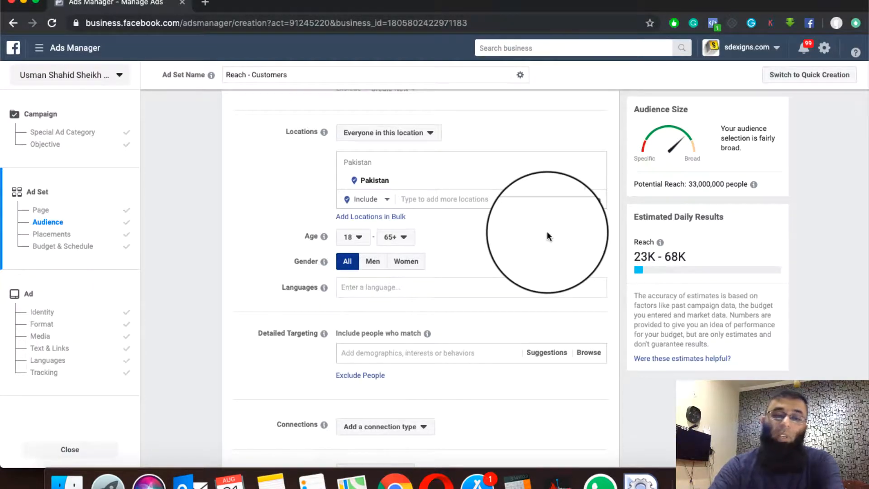
Open the Facebook page being promoted in a new browser tab.
click(205, 3)
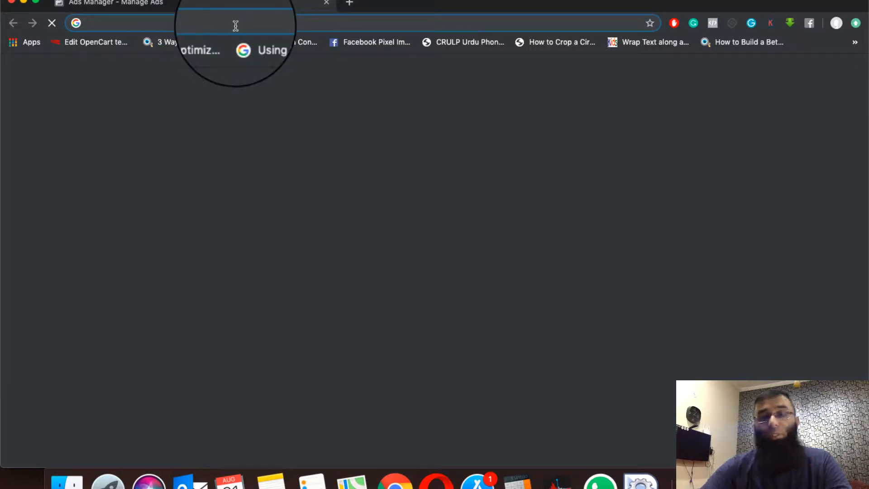
text(usman)
key(Down)
key(Down)
key(Down)
key(Down)
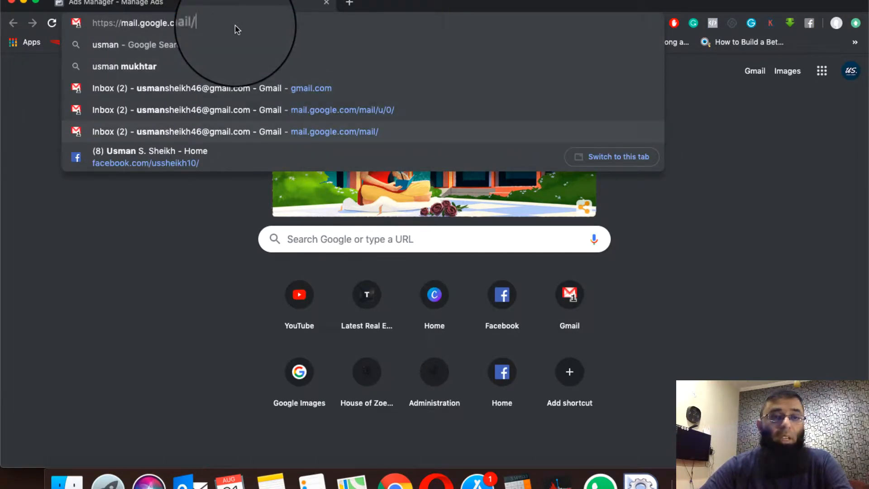
key(Down)
key(Return)
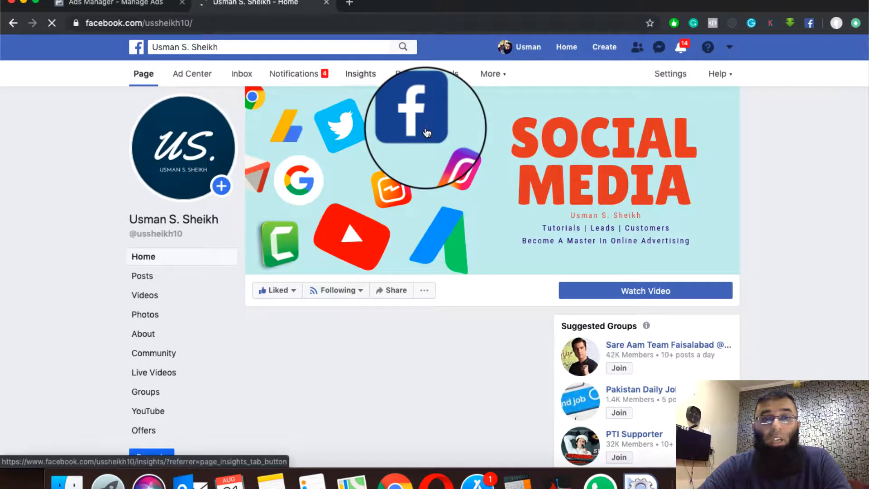
Open the page's People insights and compare the demographics of People Engaged with those of Your Fans.
click(361, 78)
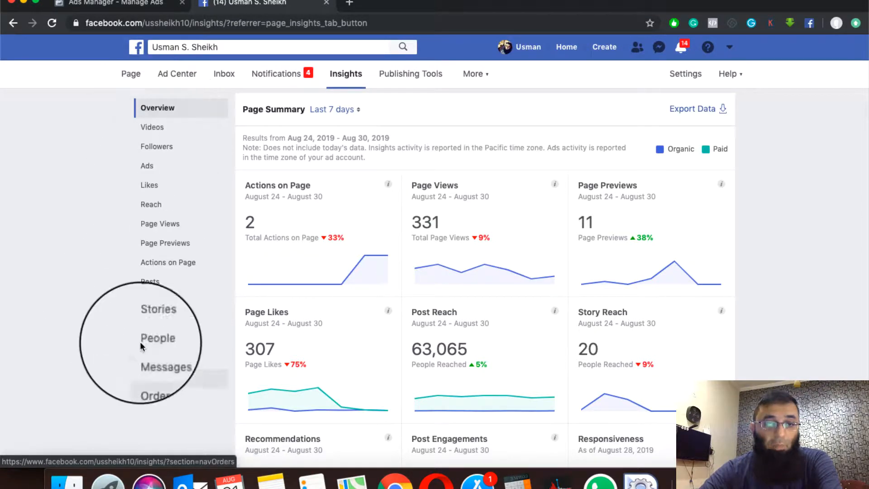
click(162, 344)
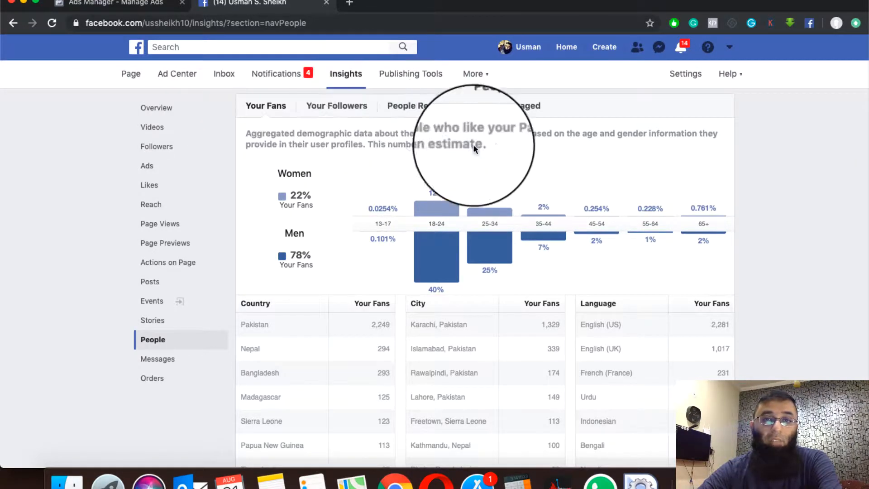
click(525, 111)
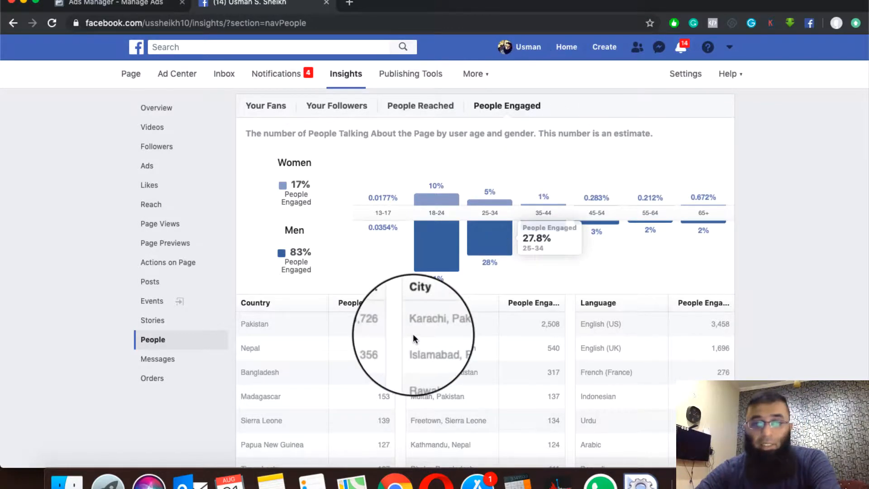
scroll(412, 333, down, 2)
scroll(413, 334, up, 2)
click(271, 105)
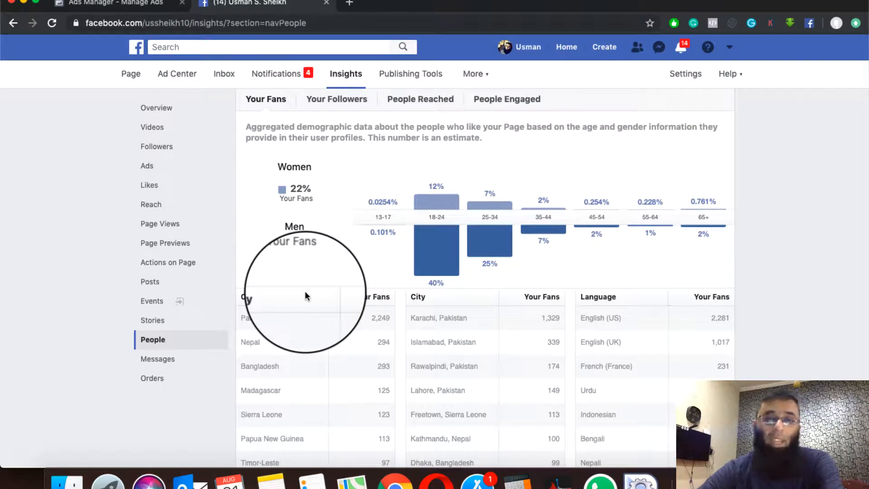
Check the ad set's current targeting against the fans' age and gender breakdown, especially the 18-24, 25-34 and 35-44 groups.
click(144, 8)
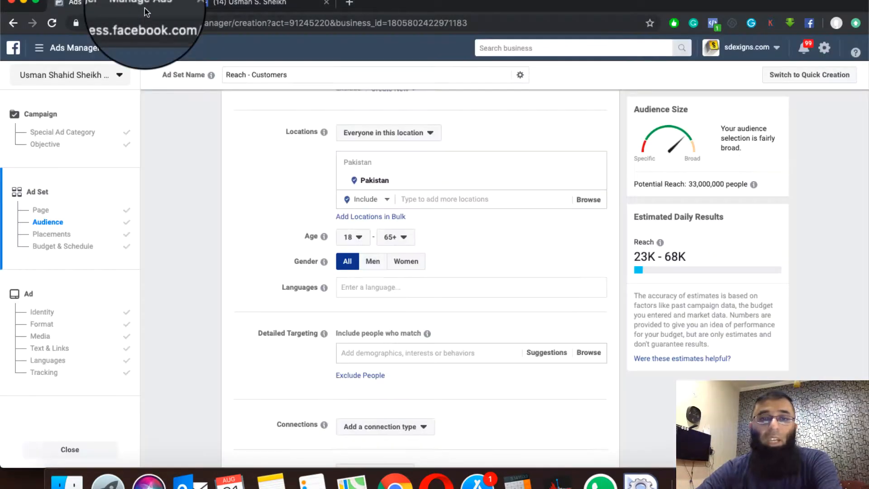
click(284, 8)
mouse_move(434, 245)
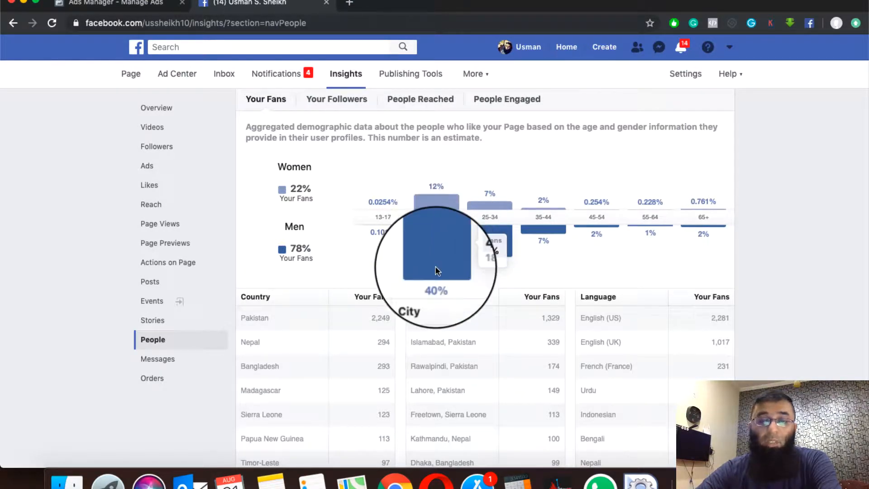
mouse_move(491, 245)
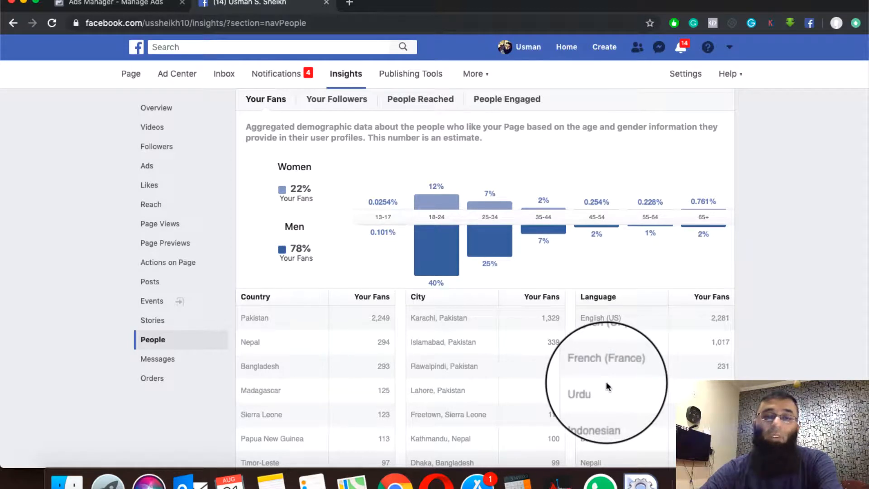
mouse_move(550, 228)
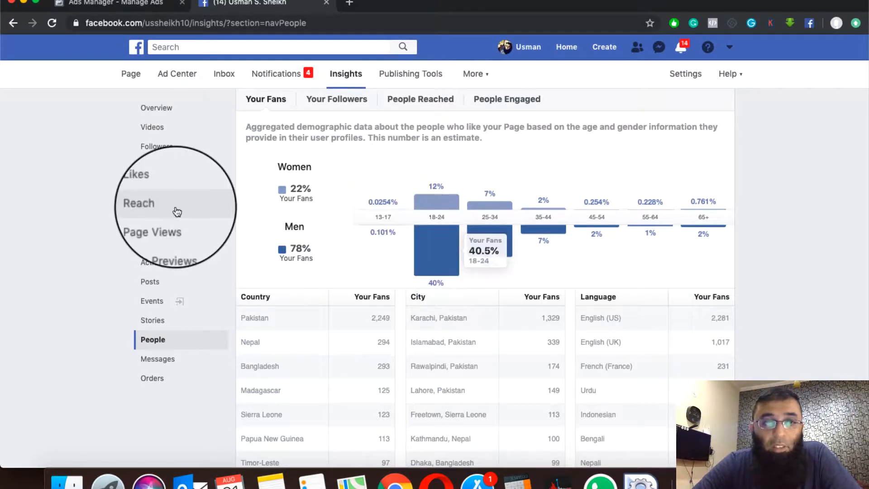
Return to the ad set in Ads Manager and set the audience's maximum age to 24, keeping the minimum at 18.
click(113, 4)
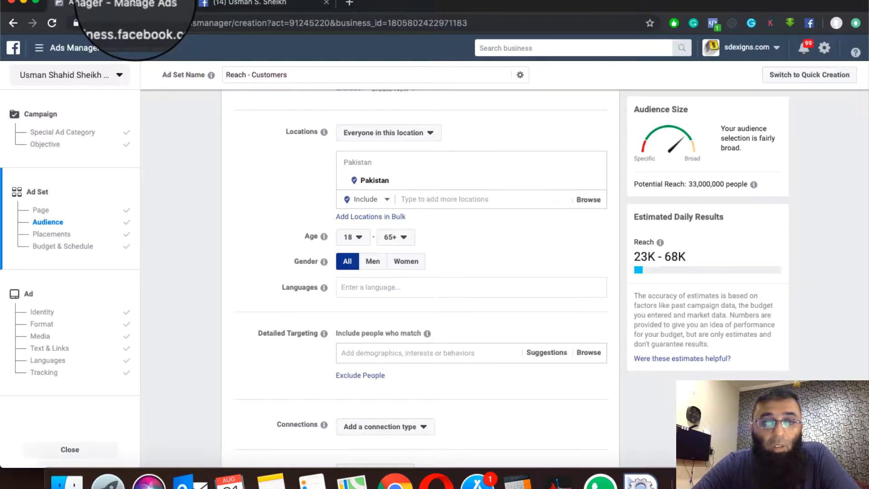
click(362, 240)
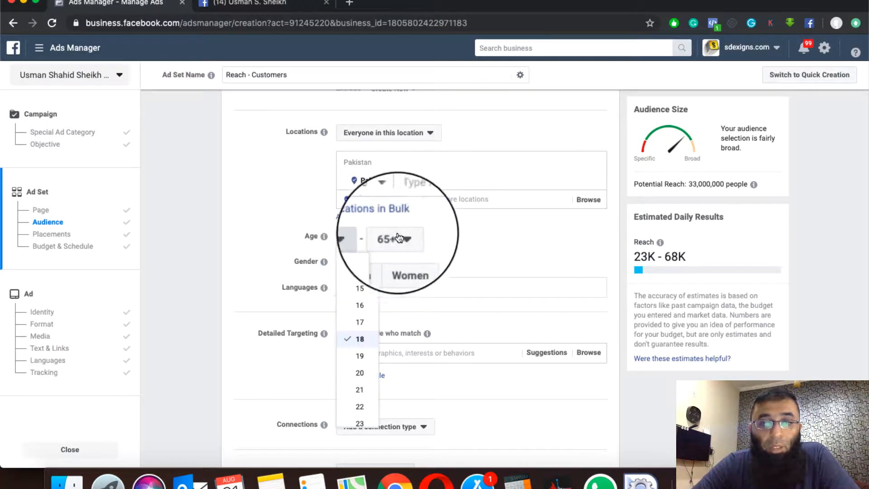
click(401, 237)
scroll(405, 319, up, 10)
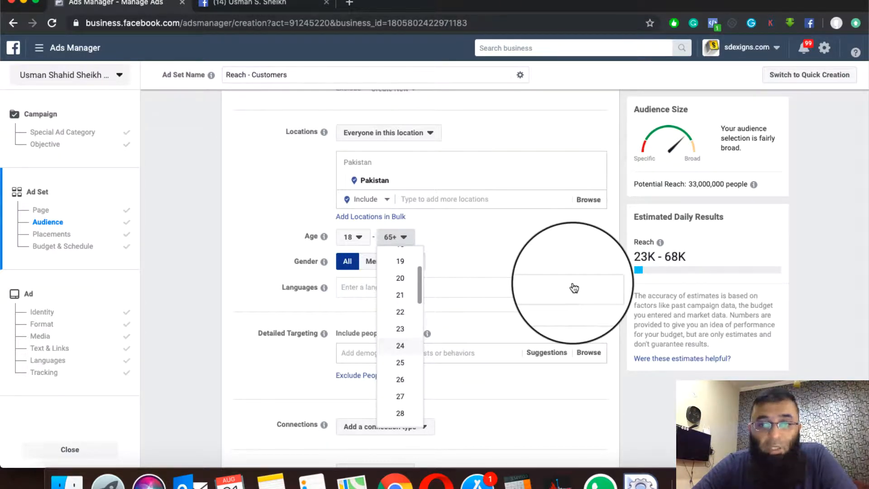
key(Return)
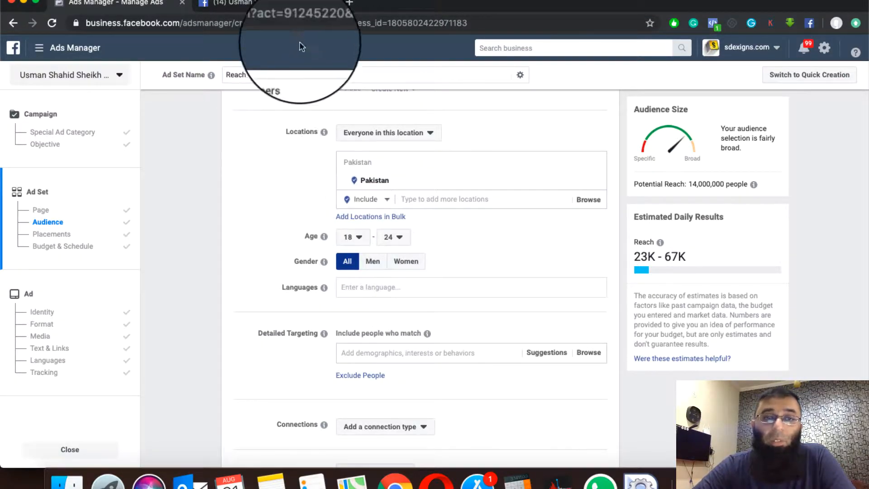
Look through the higher maximum age options for the audience and examine the page's People Engaged demographics.
click(394, 237)
scroll(398, 363, down, 5)
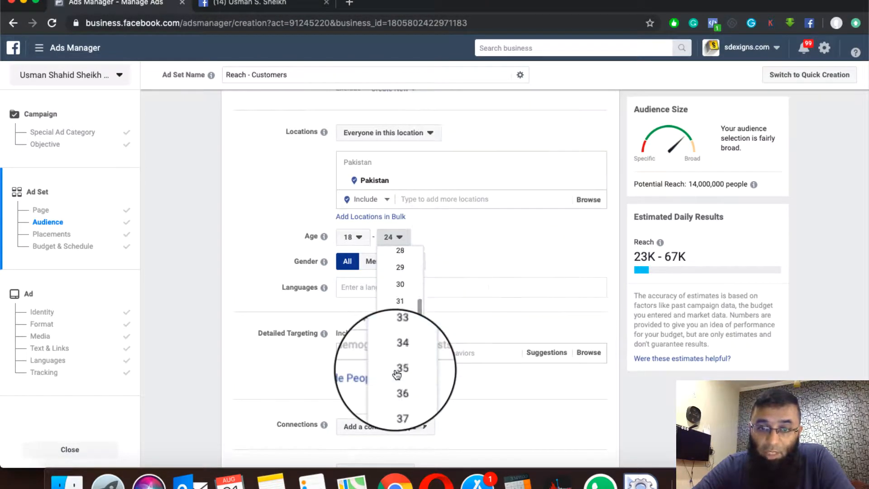
click(265, 14)
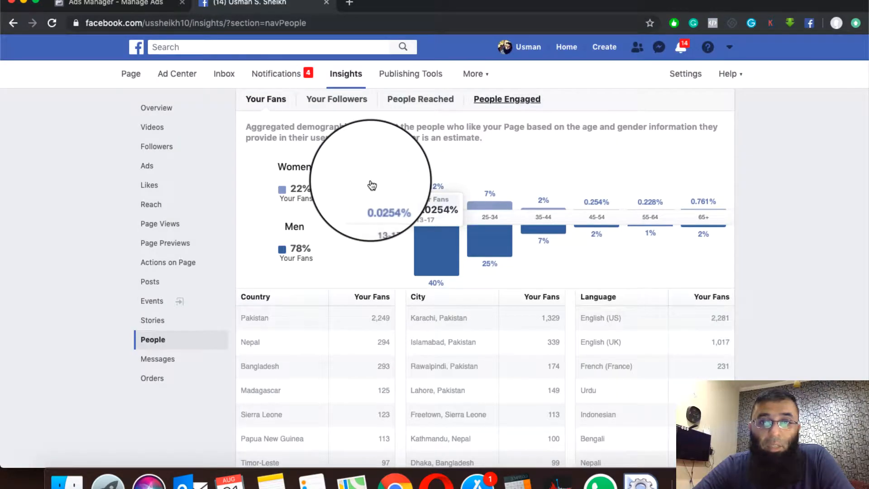
click(506, 102)
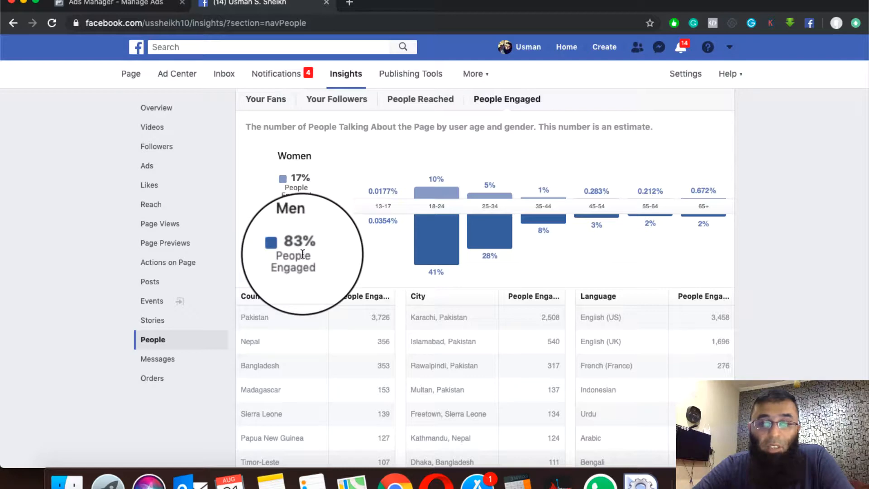
Examine the 18-24 and 25-34 groups of People Engaged, return to the ad set in Ads Manager and set the audience's maximum age to 34.
mouse_move(434, 262)
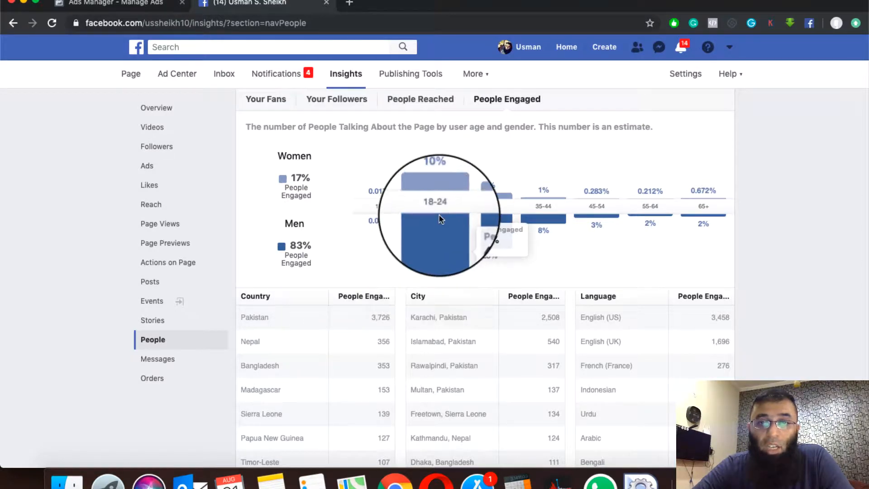
mouse_move(516, 223)
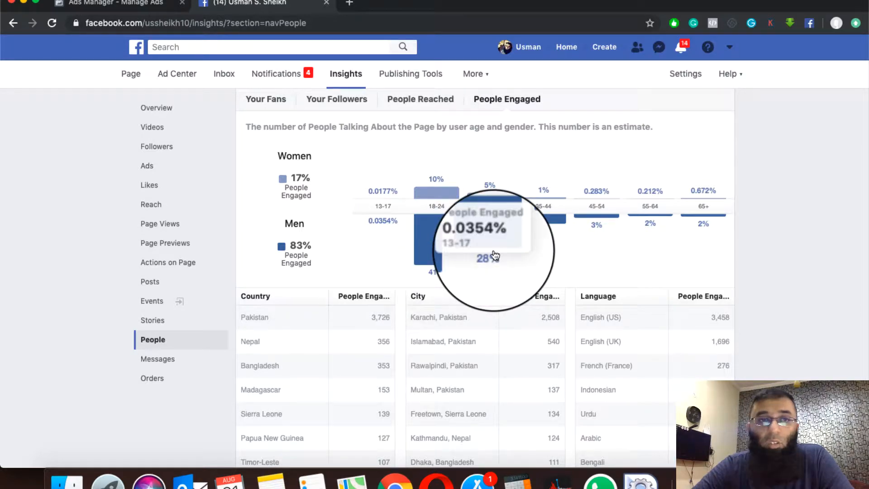
click(133, 4)
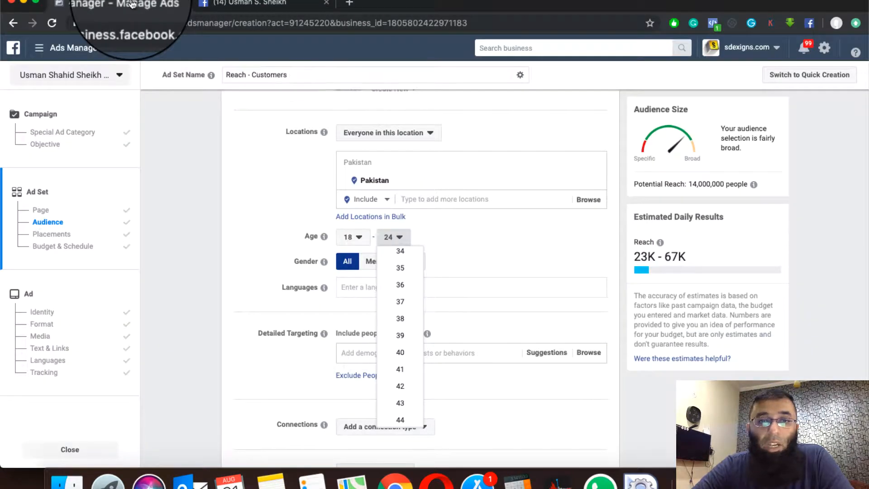
click(397, 237)
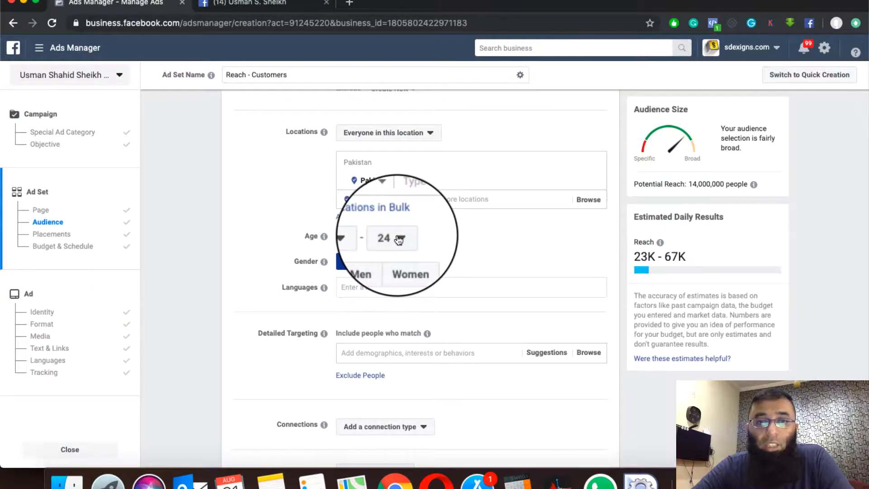
click(399, 238)
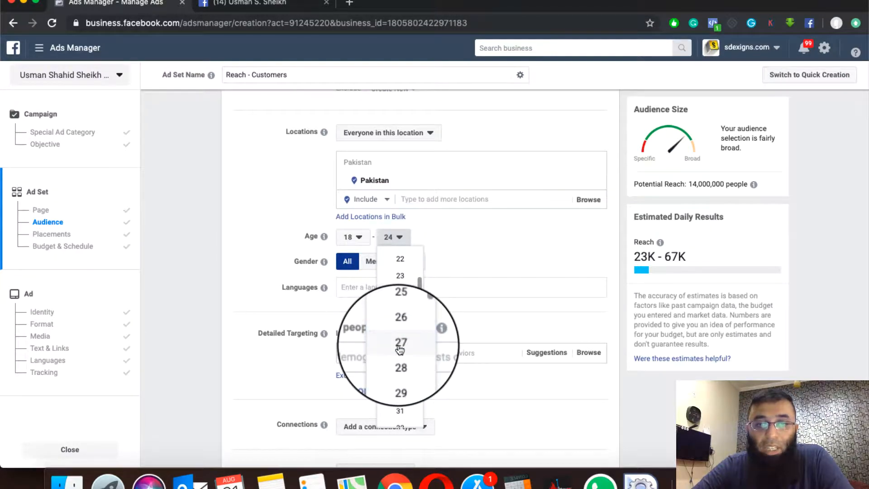
scroll(400, 350, down, 1)
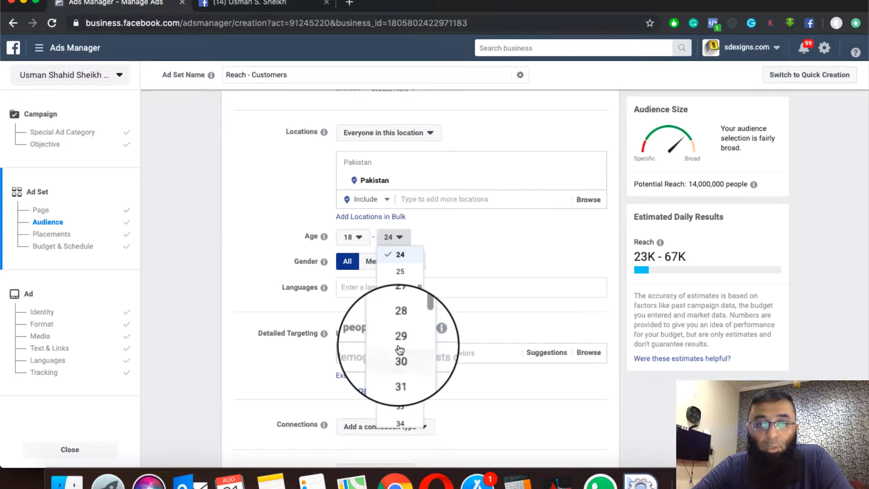
click(406, 425)
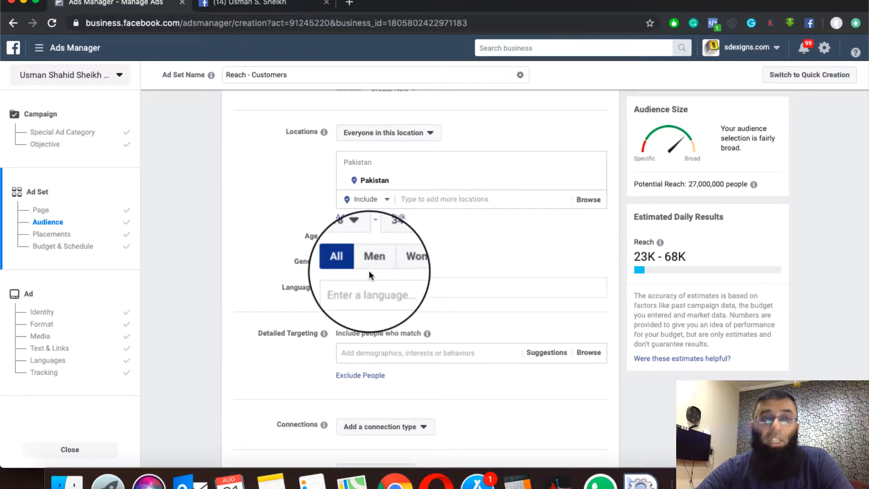
Check the gender split of People Engaged in the page insights and restrict the ad set's audience gender to Men.
click(278, 5)
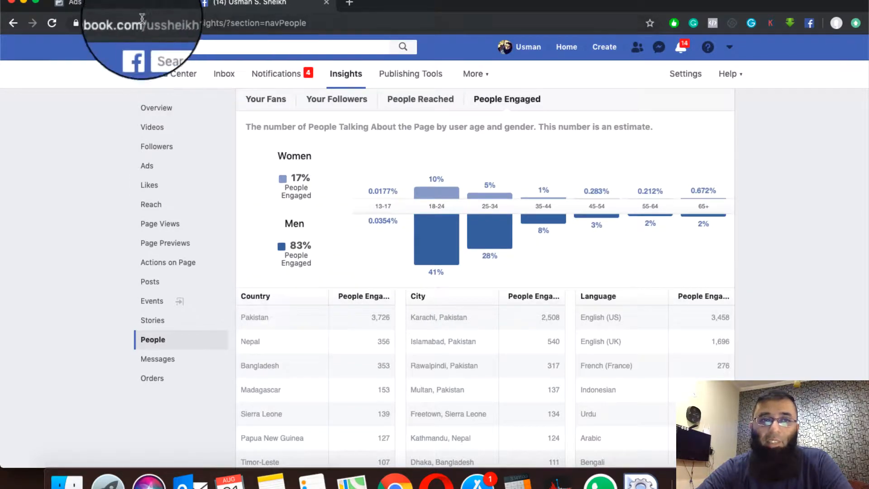
click(138, 4)
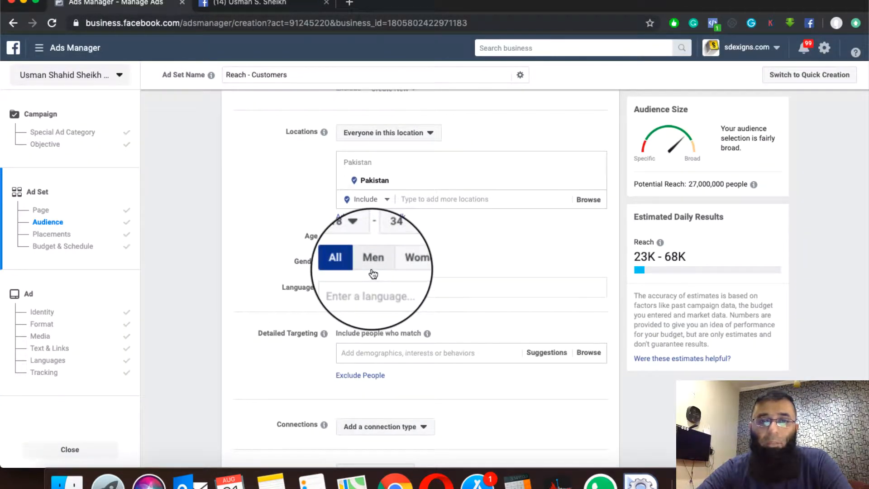
click(373, 264)
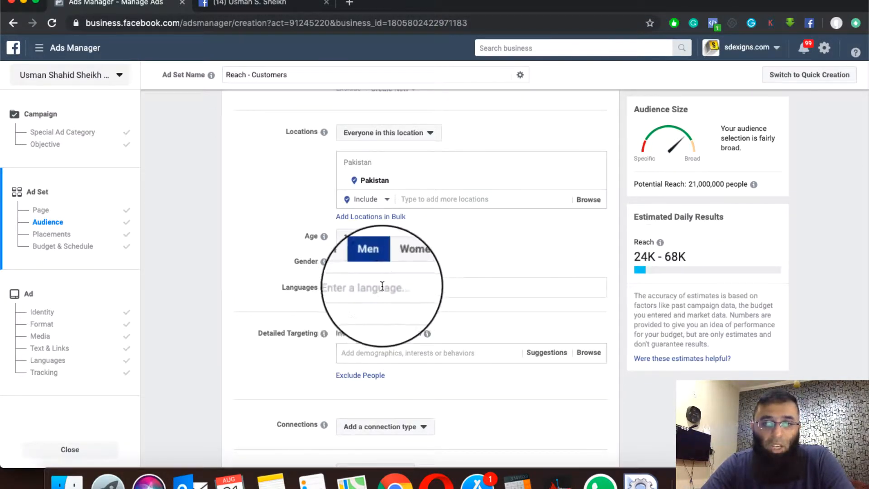
Consult the city breakdown of People Engaged in the page insights and replace Pakistan with Karachi, Sindh, Pakistan as the ad set's targeted location.
click(259, 5)
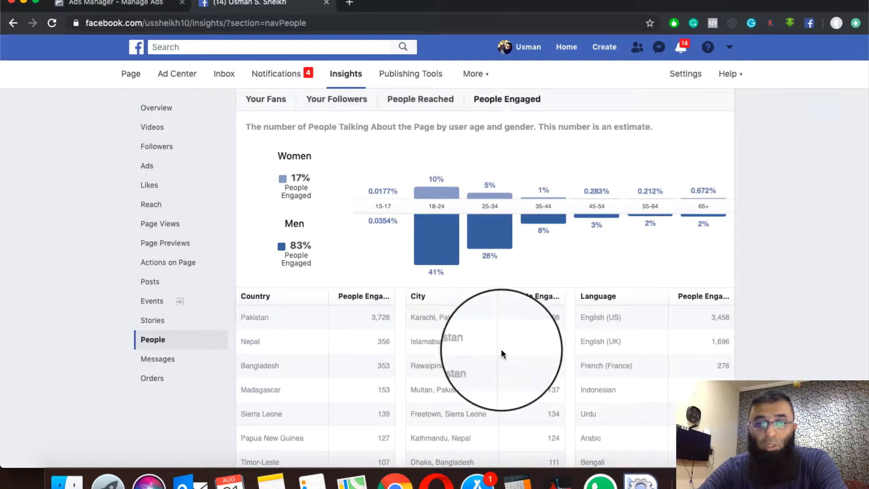
scroll(501, 351, down, 1)
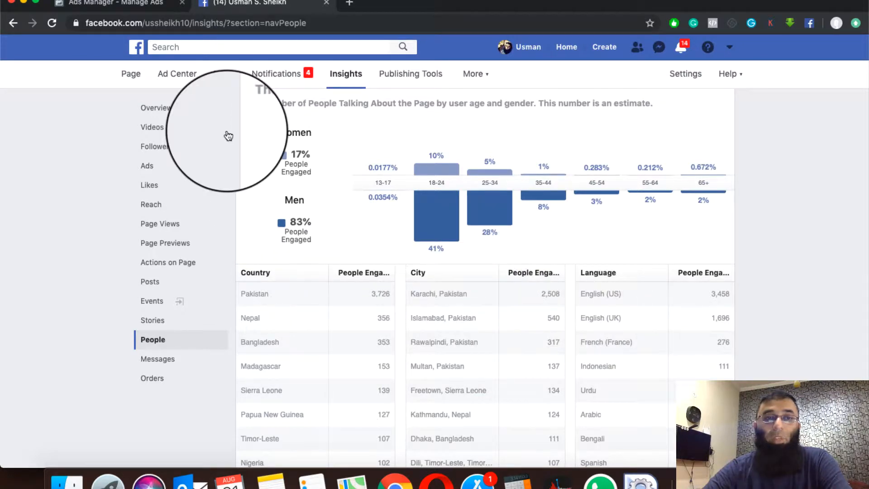
click(118, 2)
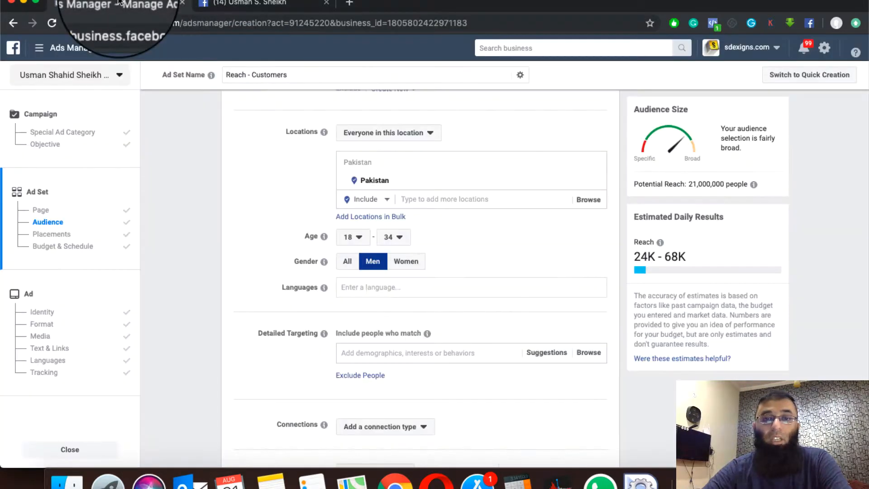
click(357, 287)
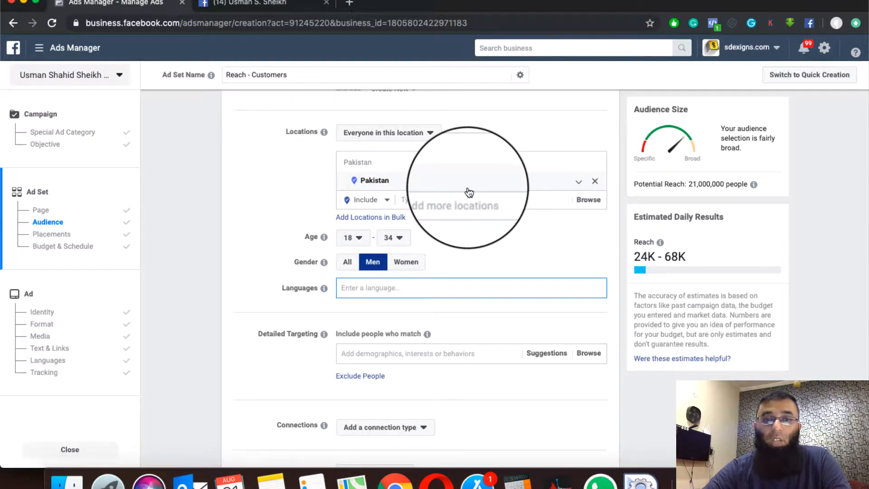
click(595, 181)
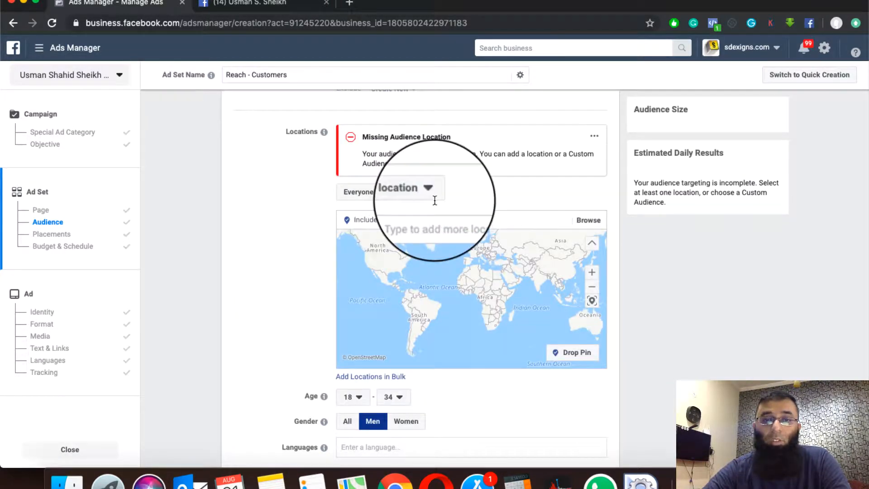
click(422, 221)
text(karachi)
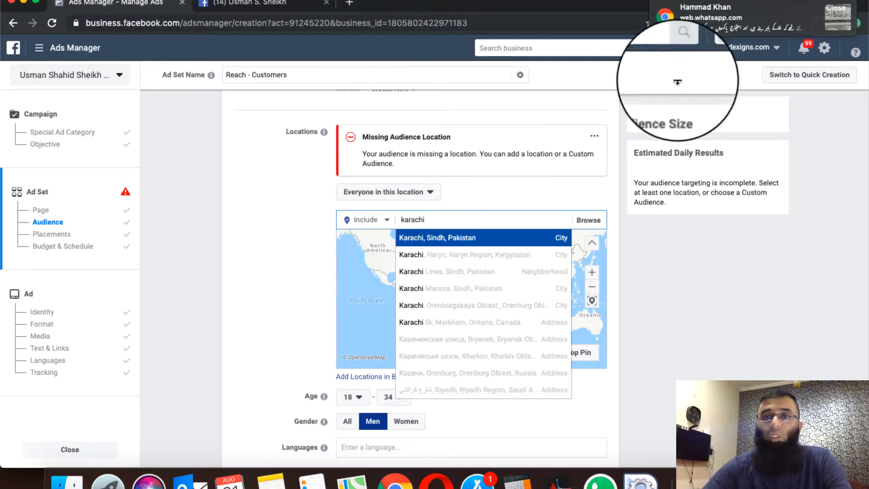
click(439, 242)
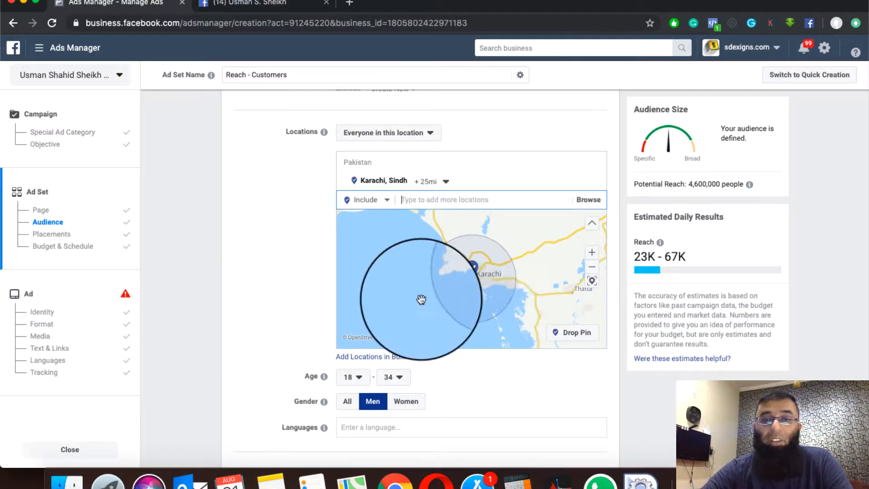
Limit the Karachi location to the current city only instead of including cities within a radius.
click(446, 182)
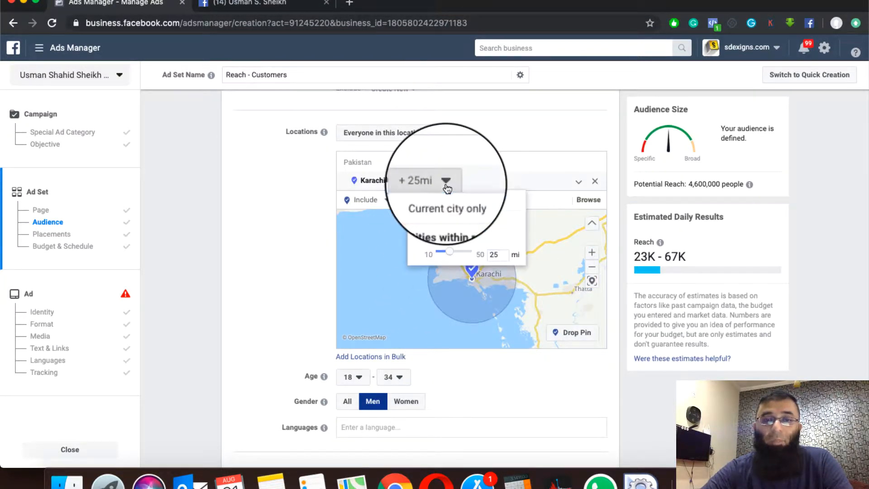
click(437, 200)
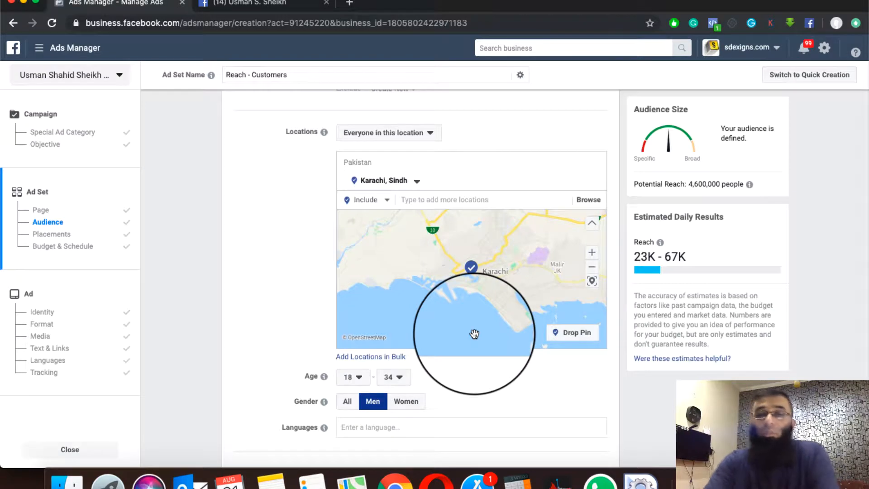
click(414, 181)
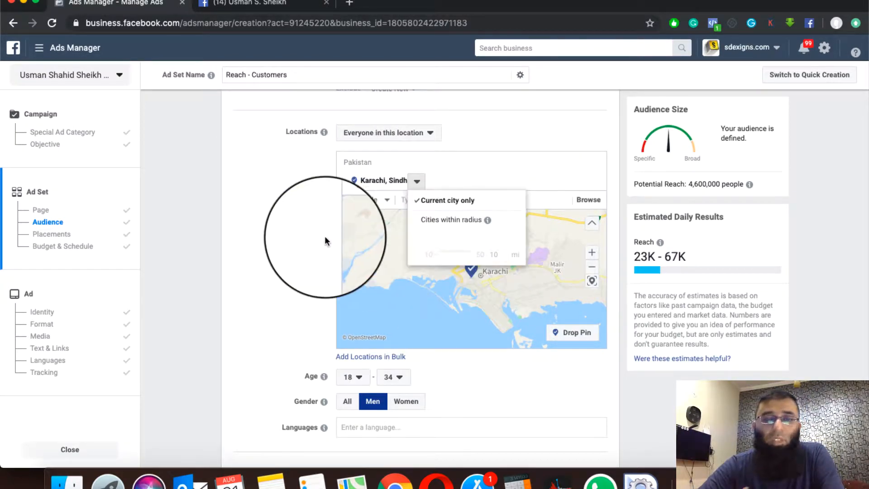
click(266, 248)
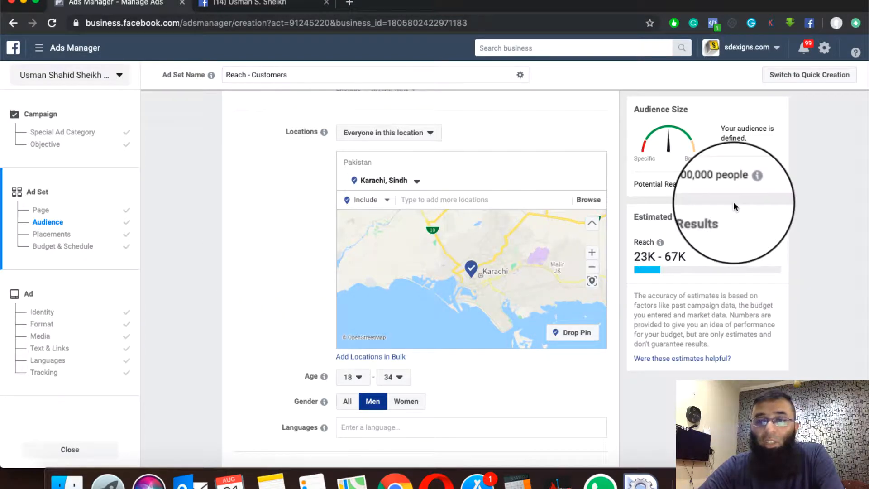
Read the explanation of the estimated daily reach and check the language breakdown of People Engaged in the page insights.
mouse_move(661, 244)
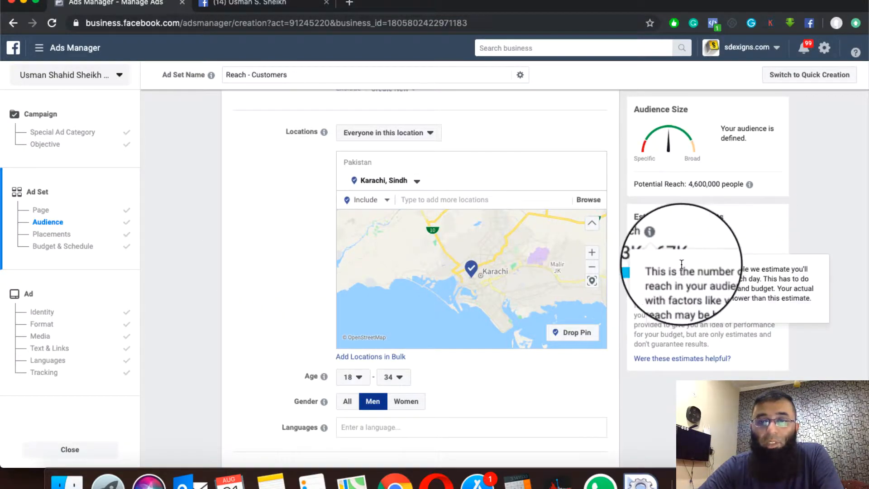
scroll(413, 365, down, 3)
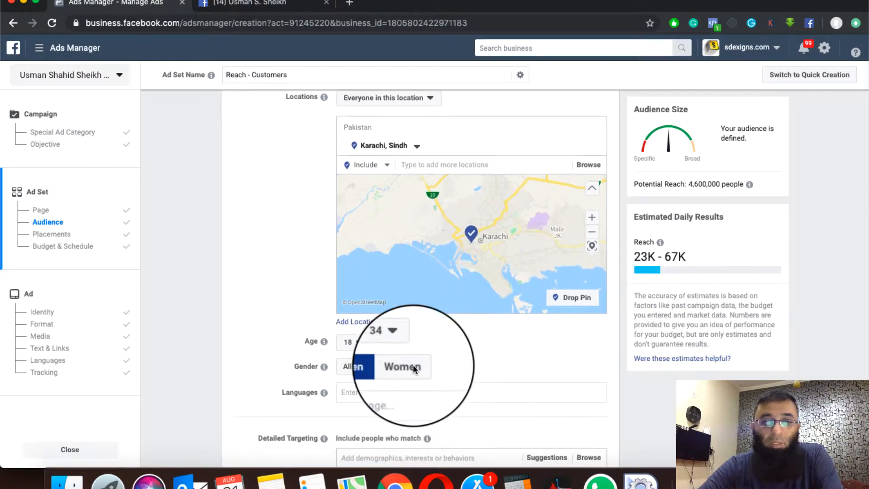
scroll(413, 365, down, 4)
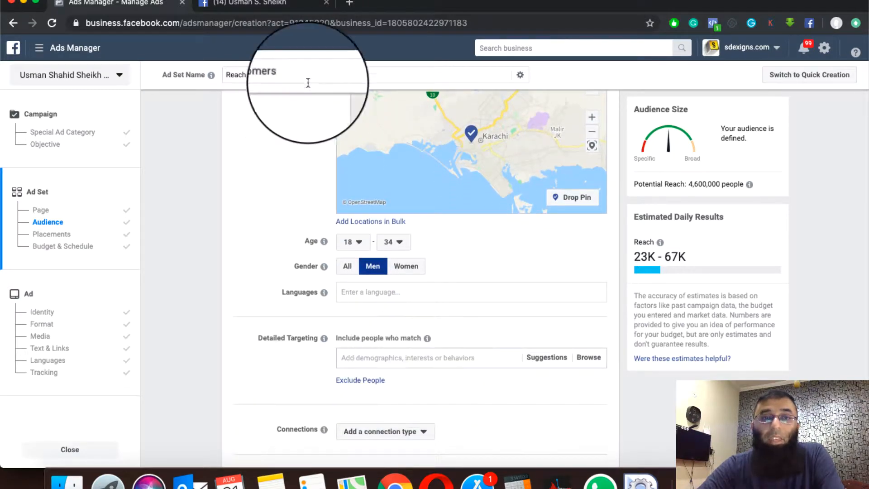
click(258, 3)
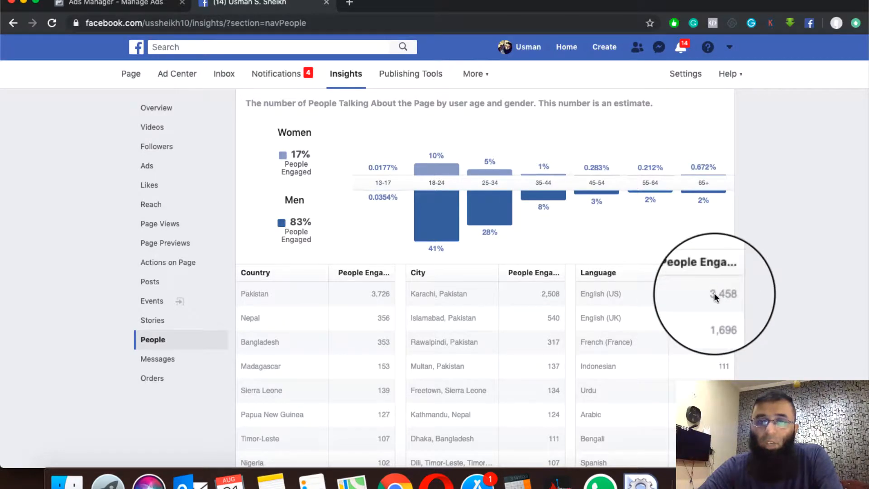
click(154, 9)
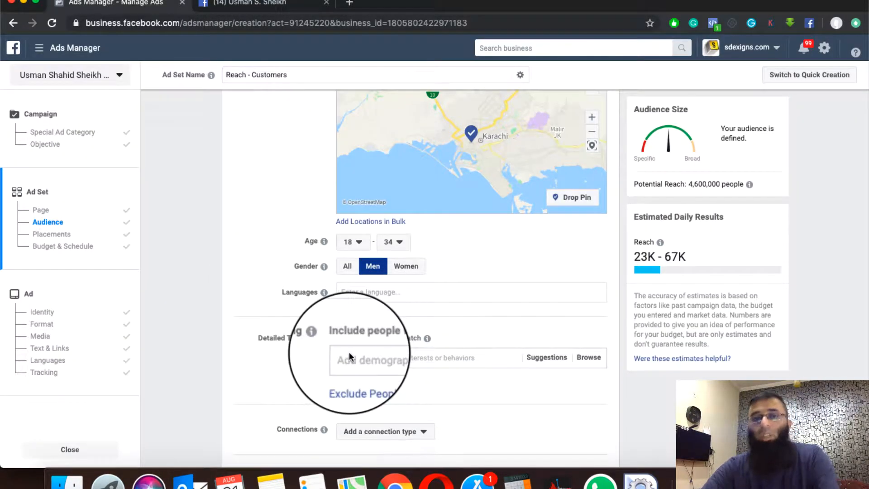
text(english)
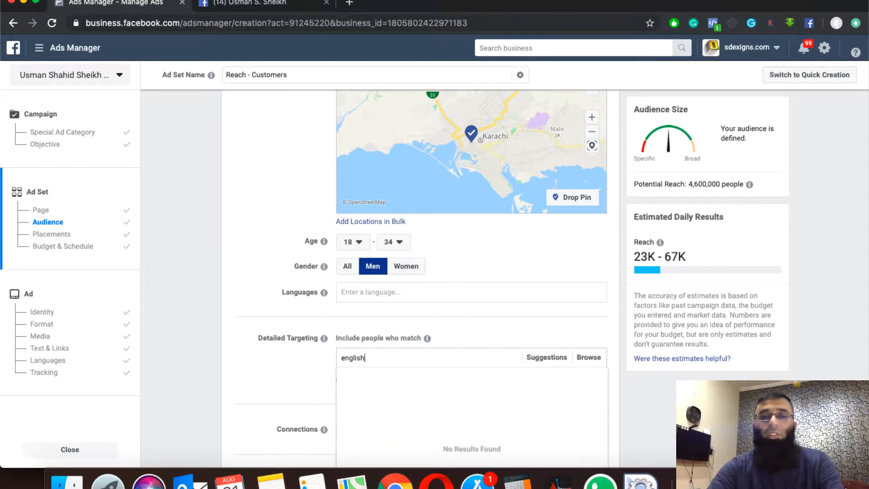
key(BackSpace)
key(BackSpace)
key(BackSpace)
key(BackSpace)
key(BackSpace)
key(BackSpace)
key(BackSpace)
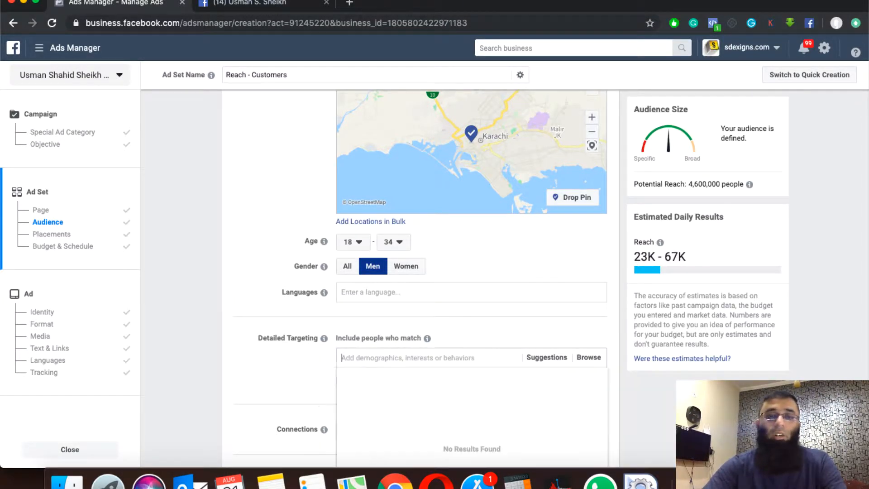
Add English (UK) and English (US) as the audience's languages.
click(361, 293)
text(english)
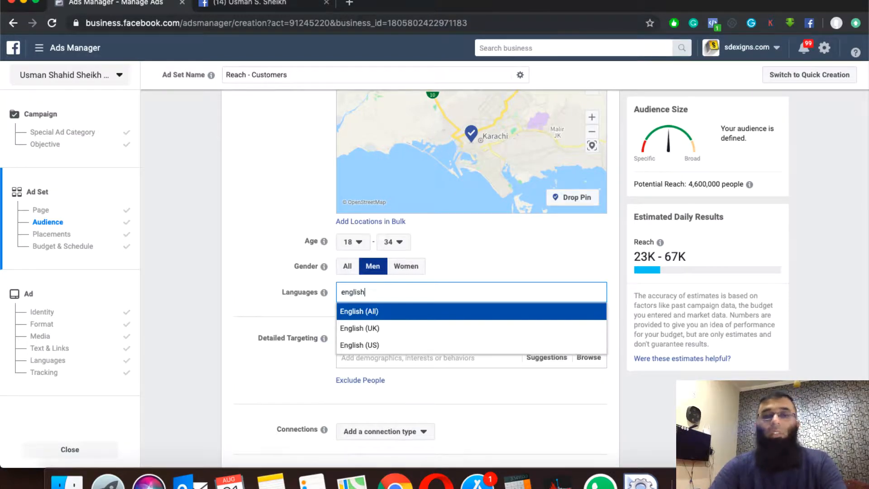
key(Down)
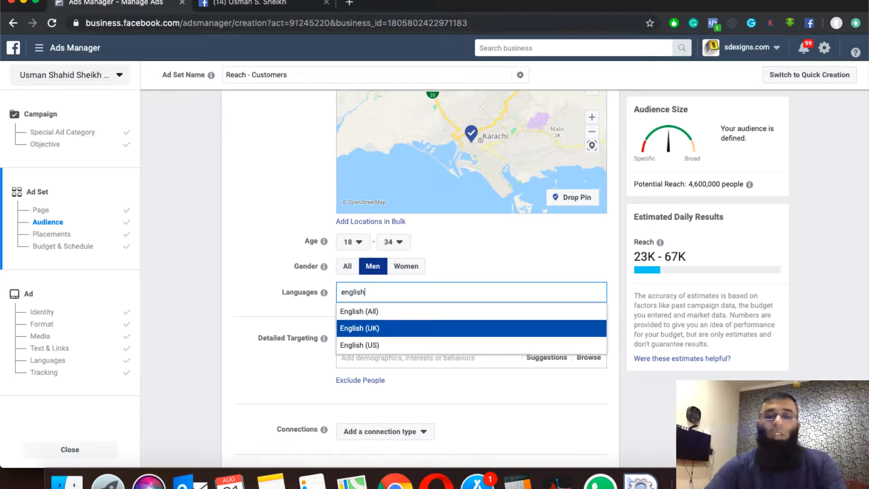
text(h)
key(Return)
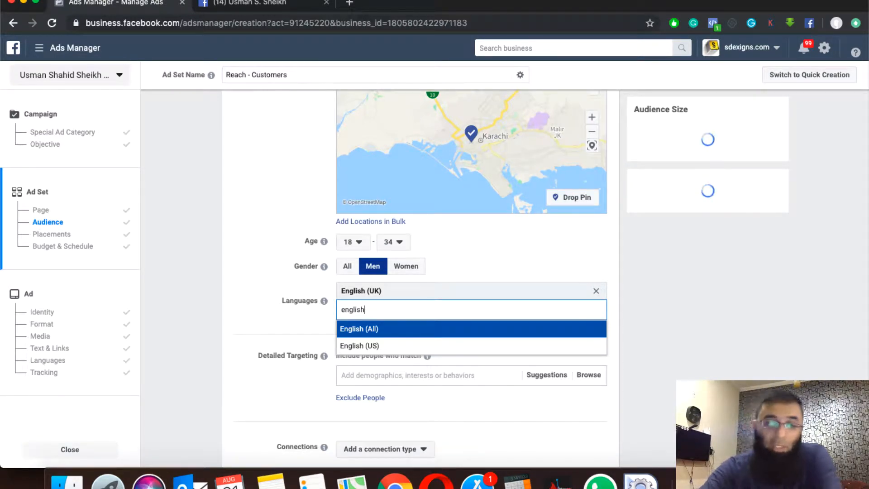
key(Down)
key(Return)
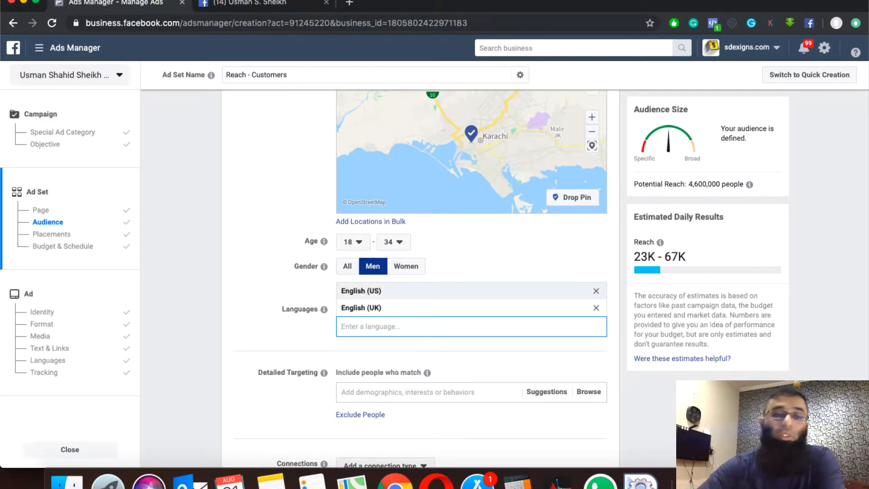
Review the People Engaged demographics in the page insights once more and return to the ad set's audience settings in Ads Manager.
click(240, 4)
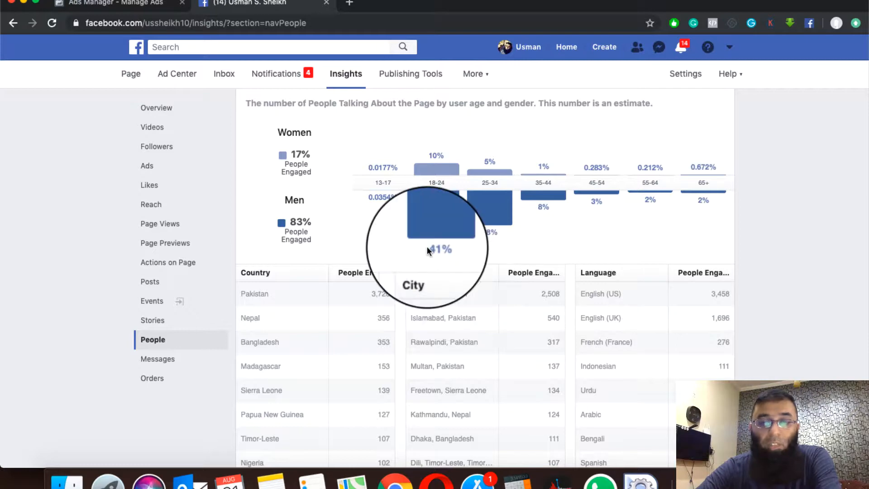
scroll(427, 246, up, 1)
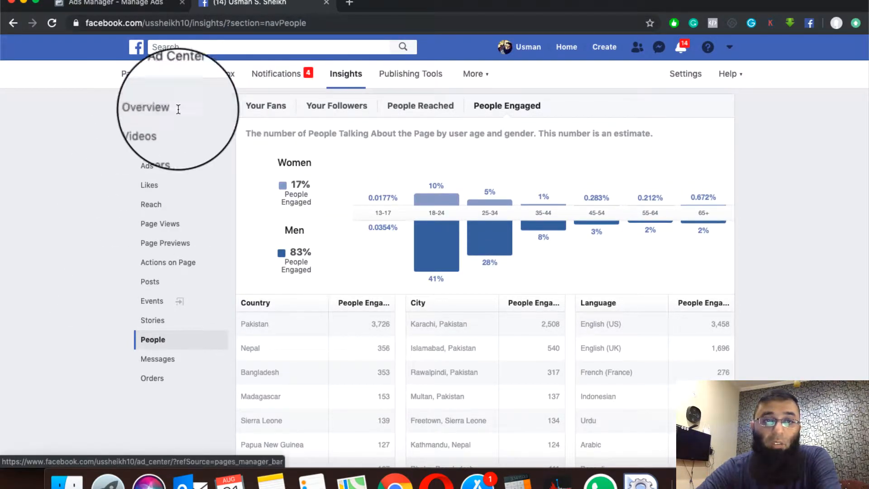
click(158, 3)
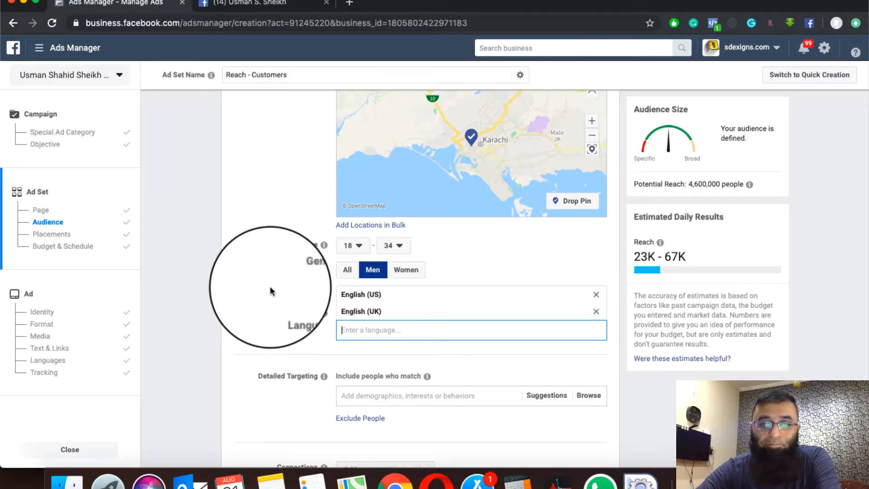
Browse the detailed targeting categories, viewing the Behaviors subcategories and expanding Demographics.
scroll(271, 290, down, 1)
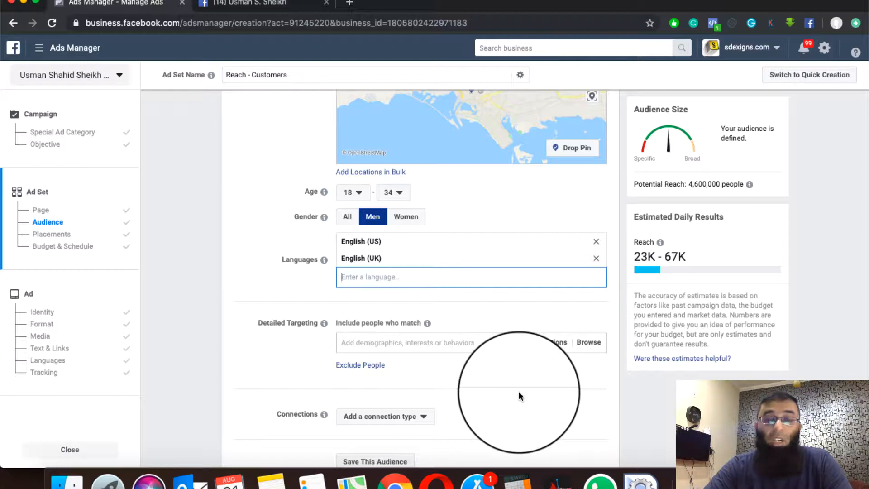
click(588, 344)
scroll(266, 371, down, 2)
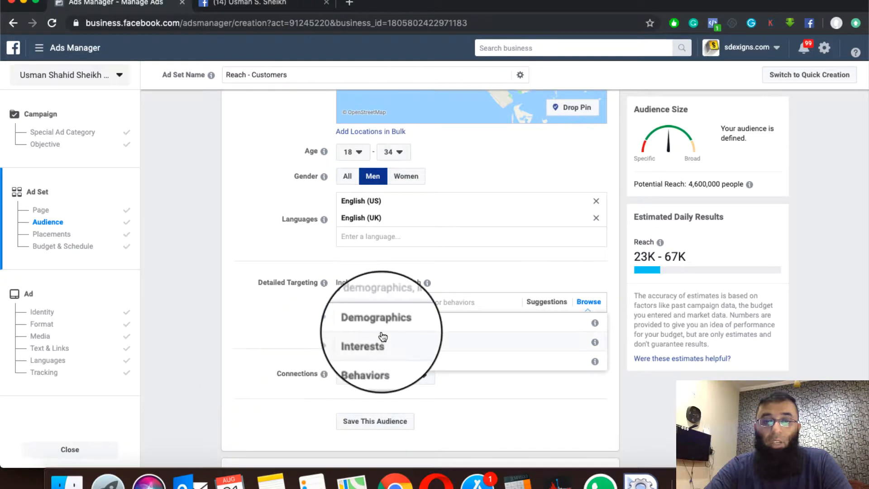
click(347, 362)
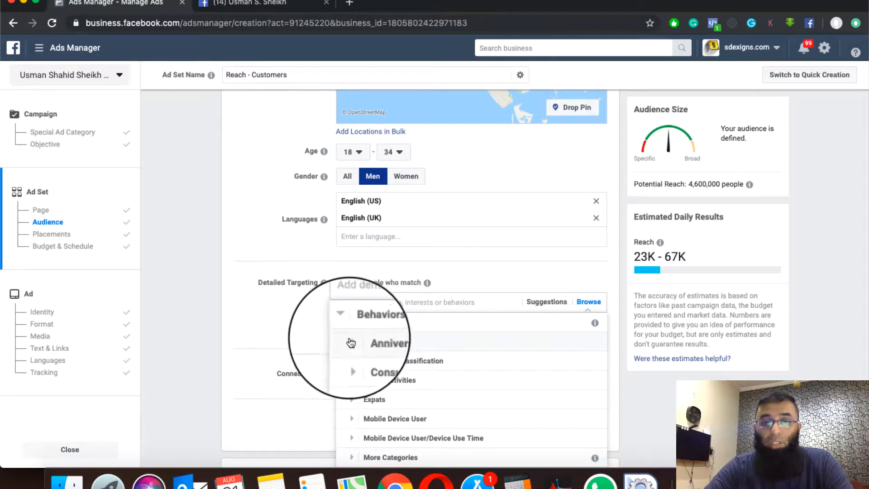
click(346, 327)
click(344, 326)
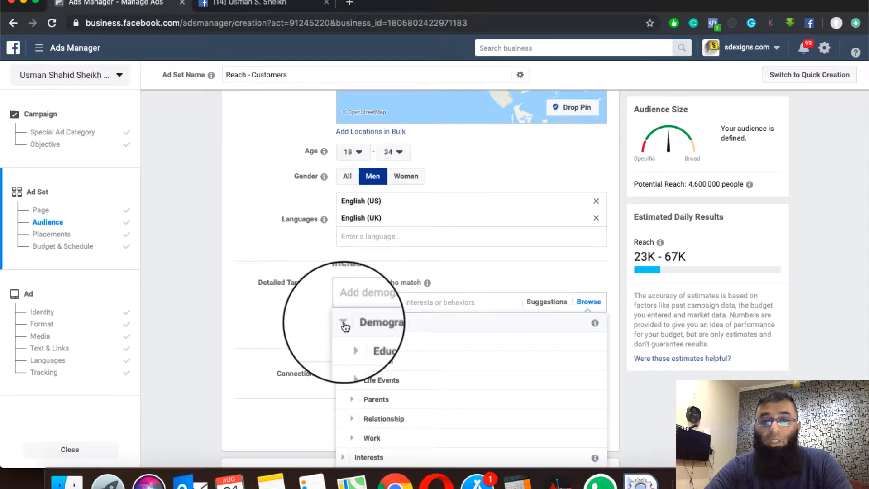
Look over the Demographics subcategories and check what Education offers.
scroll(439, 411, down, 1)
scroll(439, 411, up, 1)
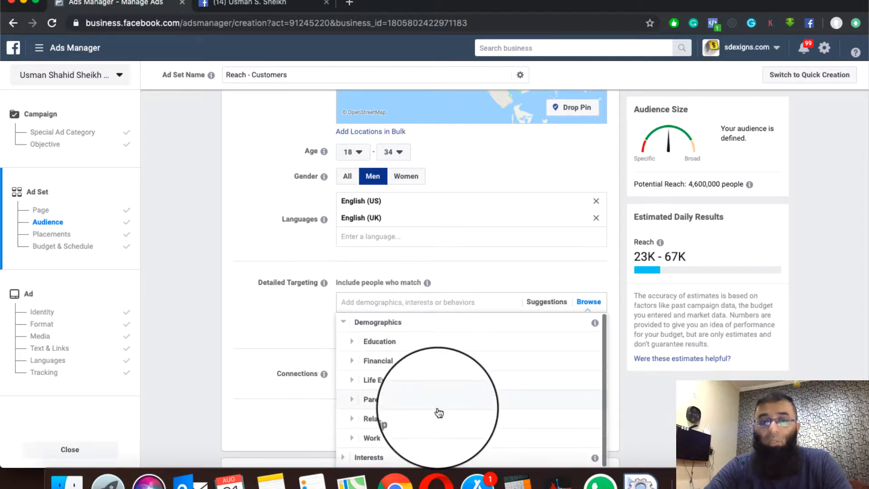
click(353, 345)
click(351, 325)
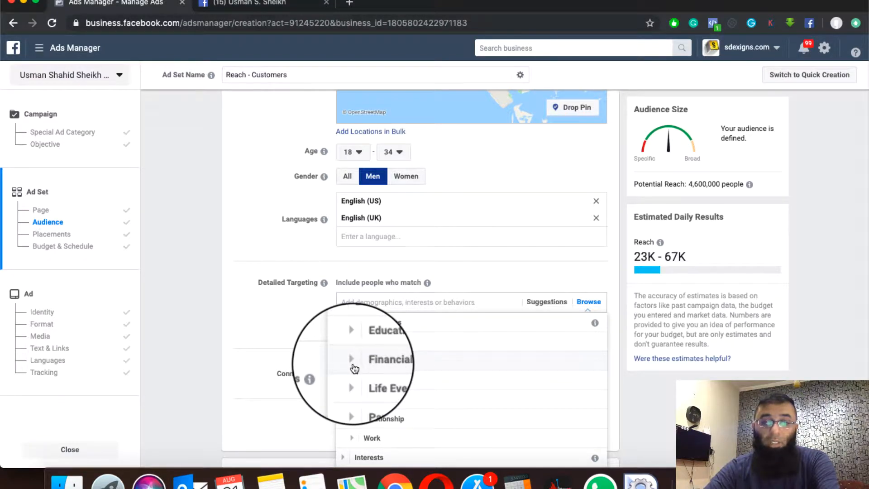
Examine the household income options under the Financial demographics and collapse that category again.
scroll(441, 390, down, 1)
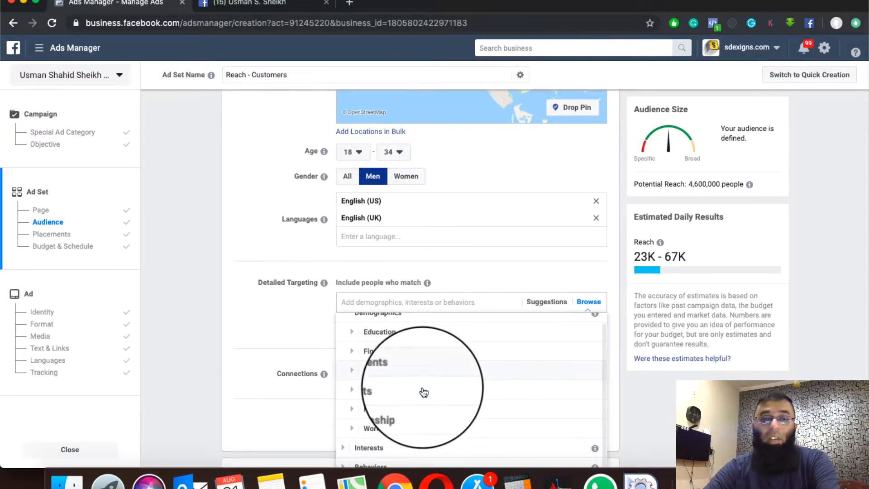
click(355, 351)
click(356, 353)
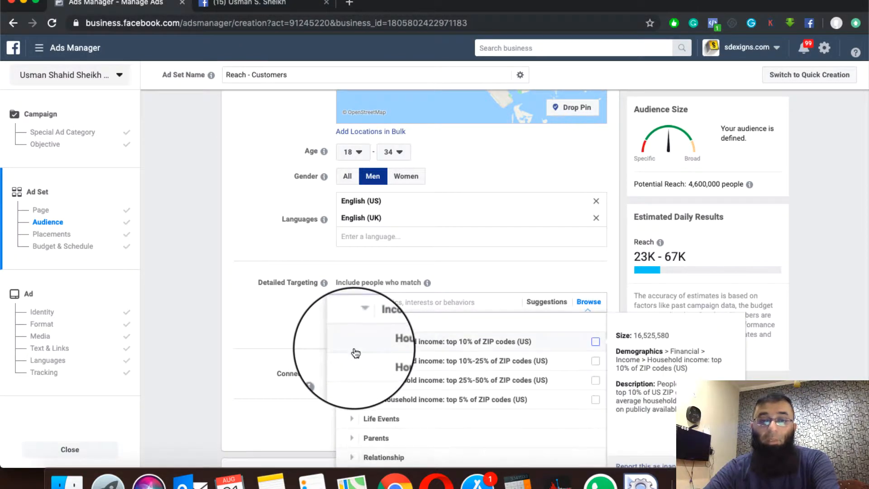
scroll(362, 337, up, 2)
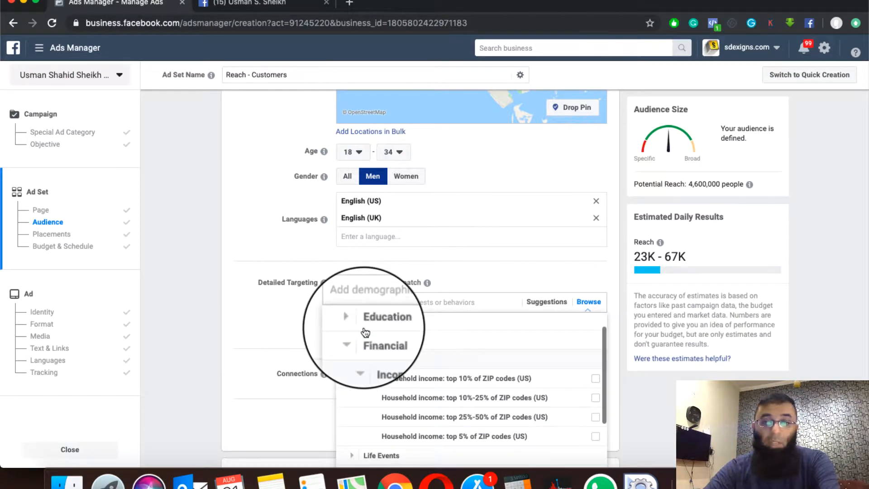
click(365, 338)
scroll(357, 385, up, 1)
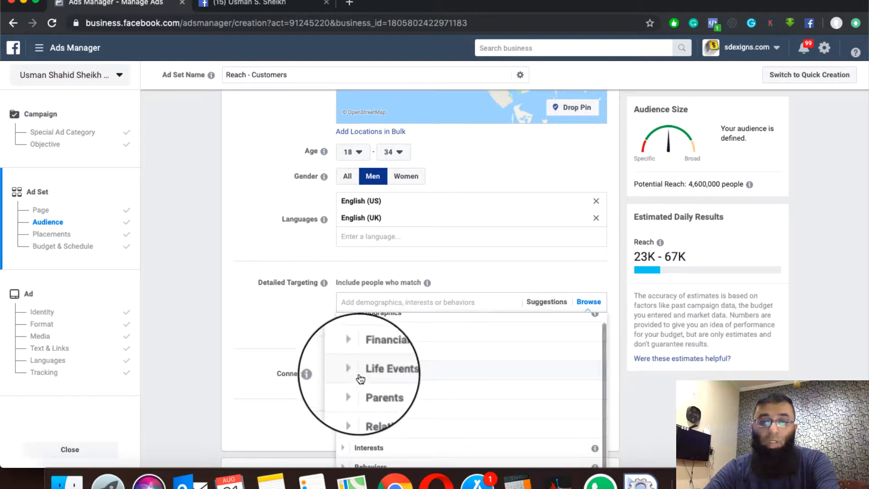
Look through the Life Events demographics, including the Anniversary options, and collapse the category.
click(358, 371)
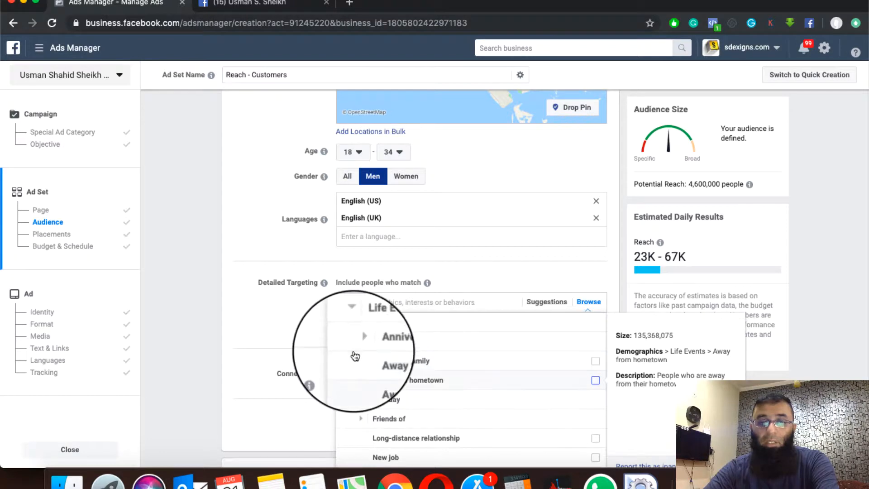
scroll(477, 421, down, 1)
scroll(478, 421, up, 1)
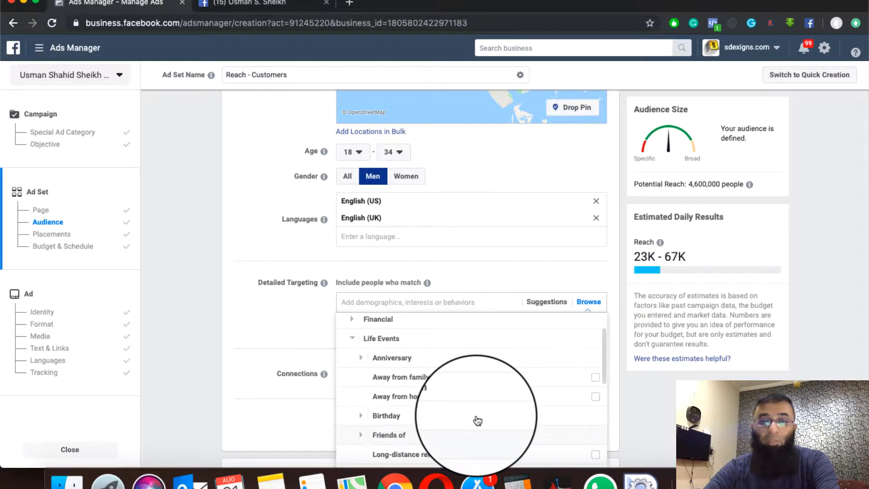
click(360, 359)
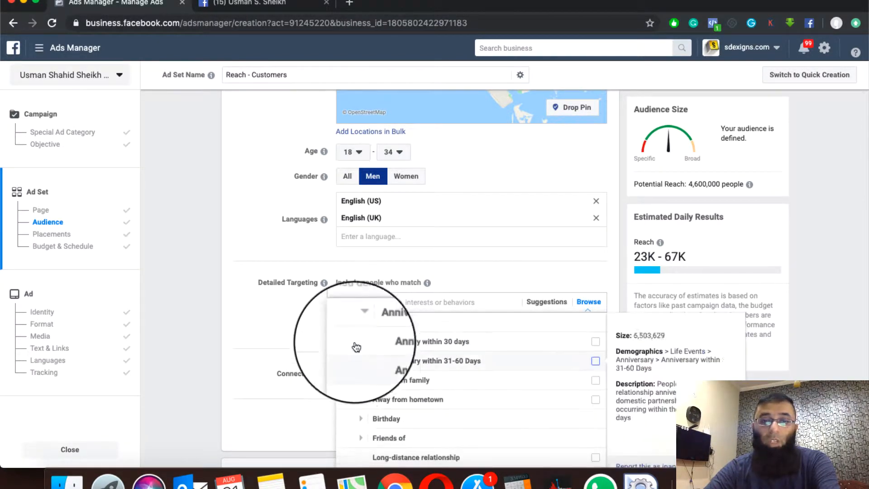
scroll(358, 344, up, 2)
click(365, 335)
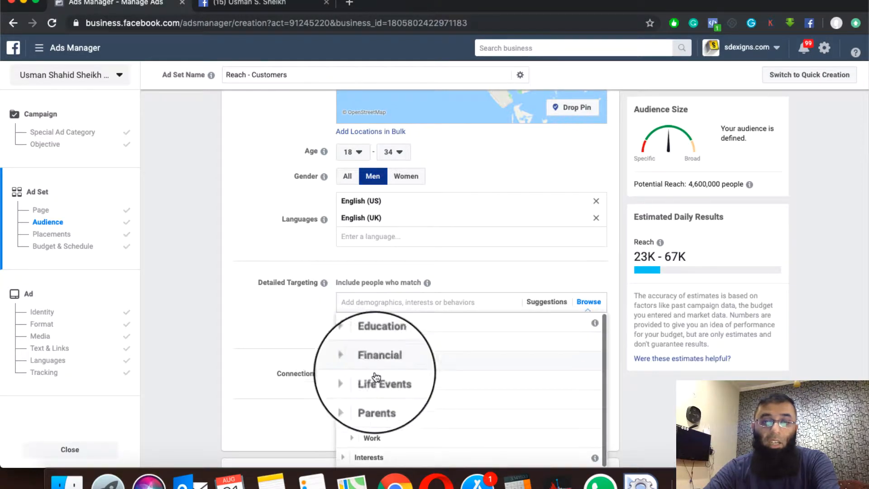
Check the Parents demographics and the Relationship Status options, collapsing both categories again.
scroll(380, 389, down, 1)
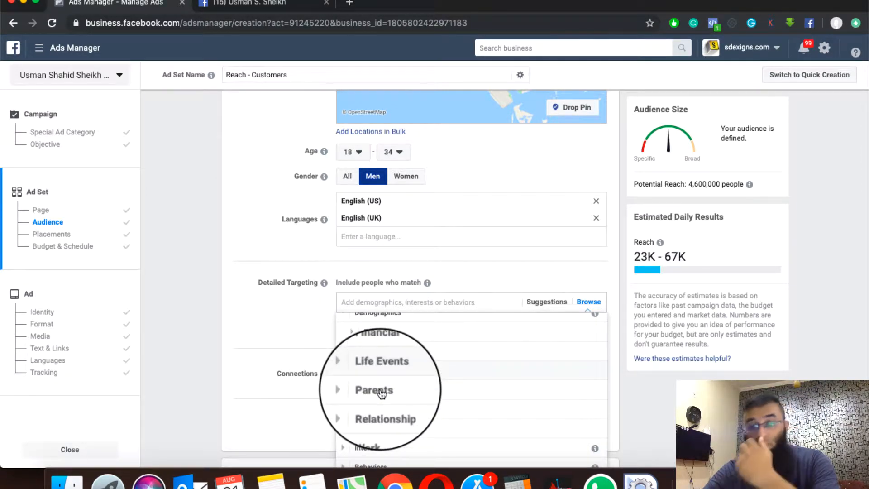
click(355, 392)
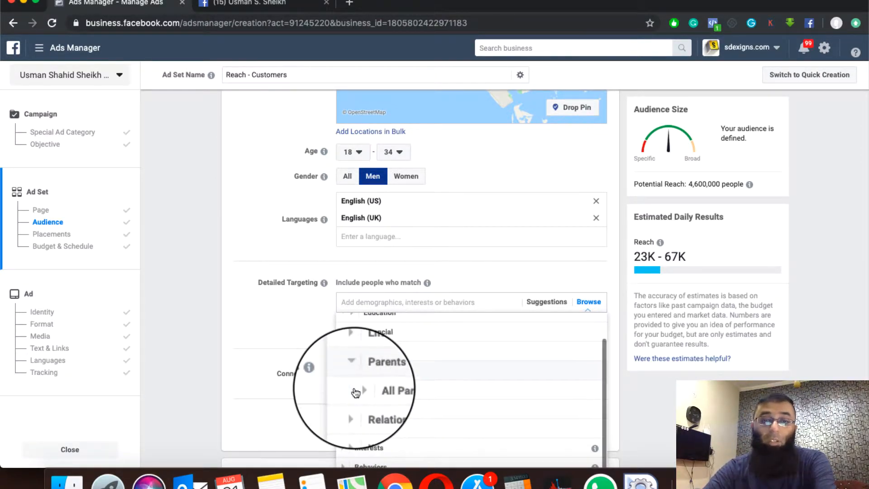
click(353, 378)
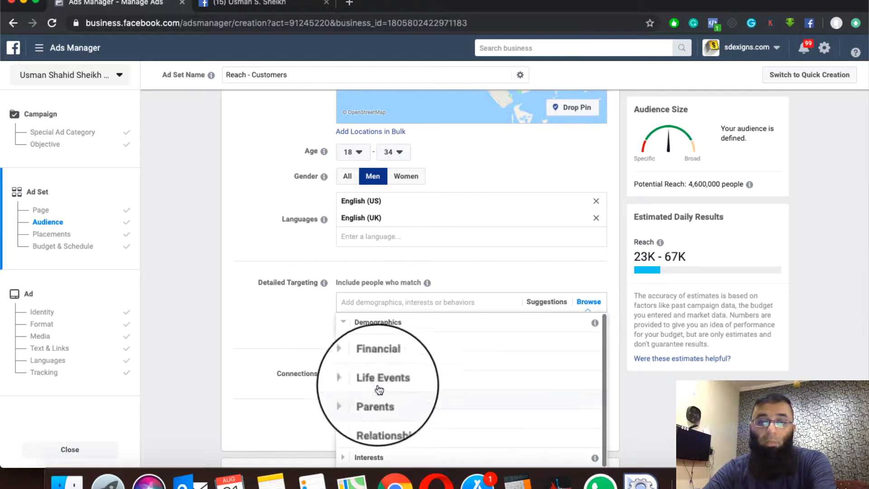
click(360, 410)
scroll(361, 411, down, 1)
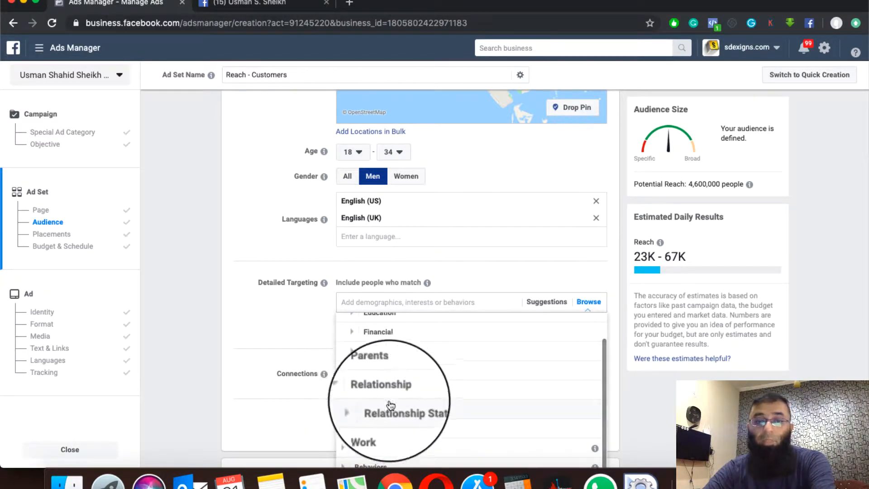
click(361, 410)
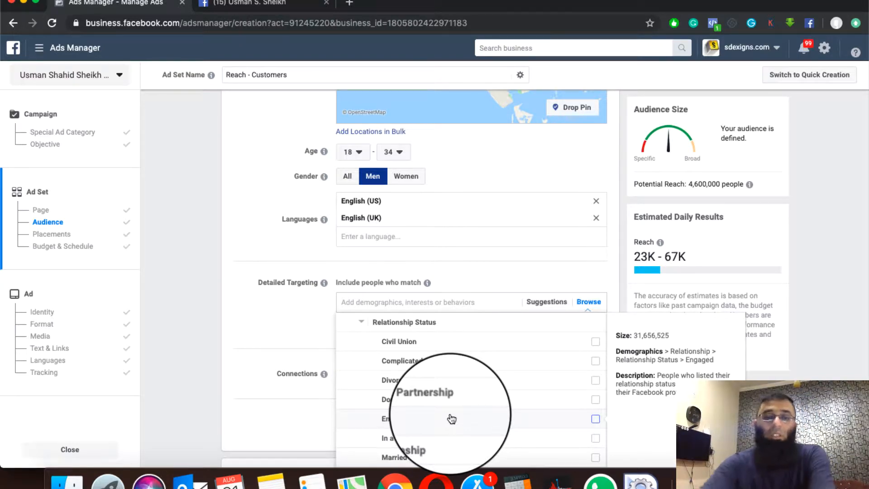
click(362, 322)
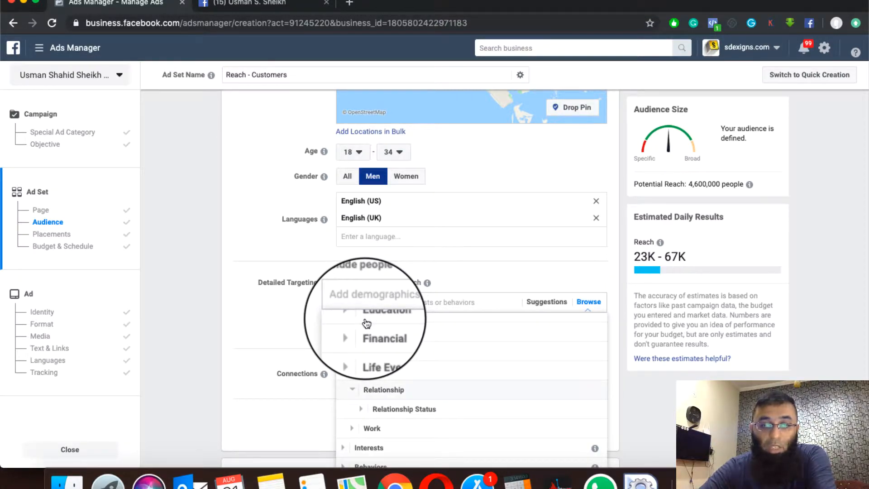
click(357, 389)
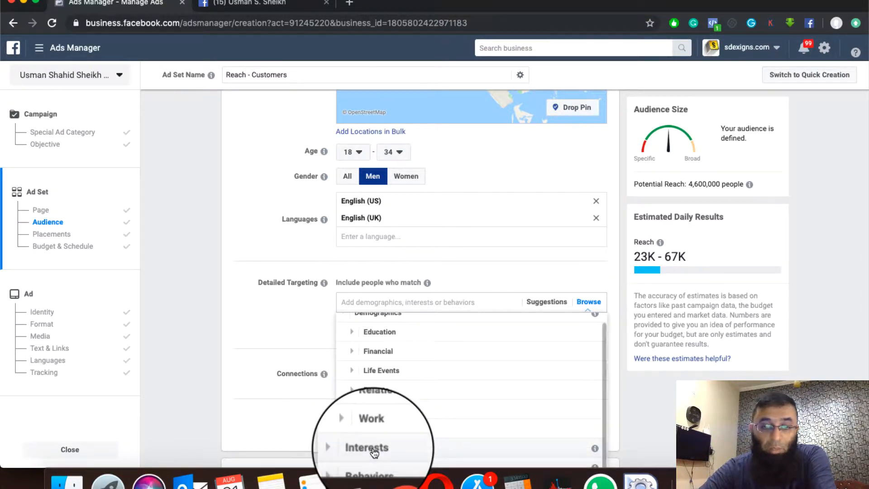
View the Work demographics and close the detailed targeting list without selecting any category.
click(352, 430)
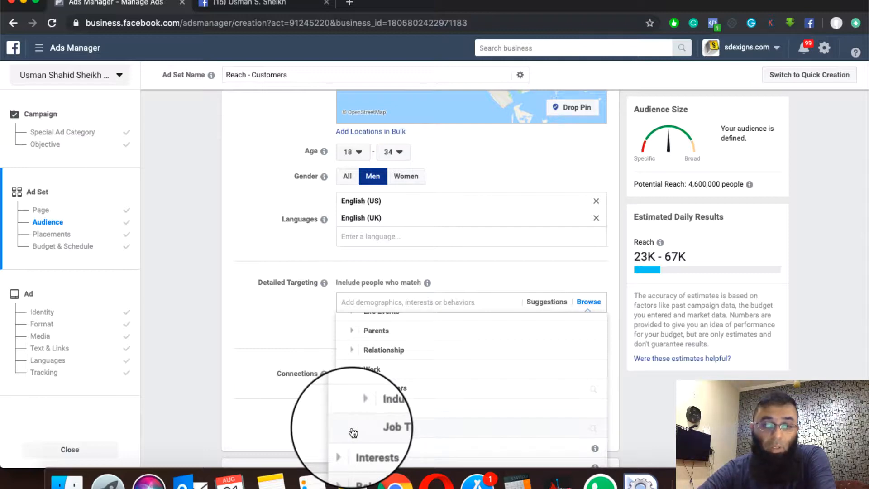
click(352, 370)
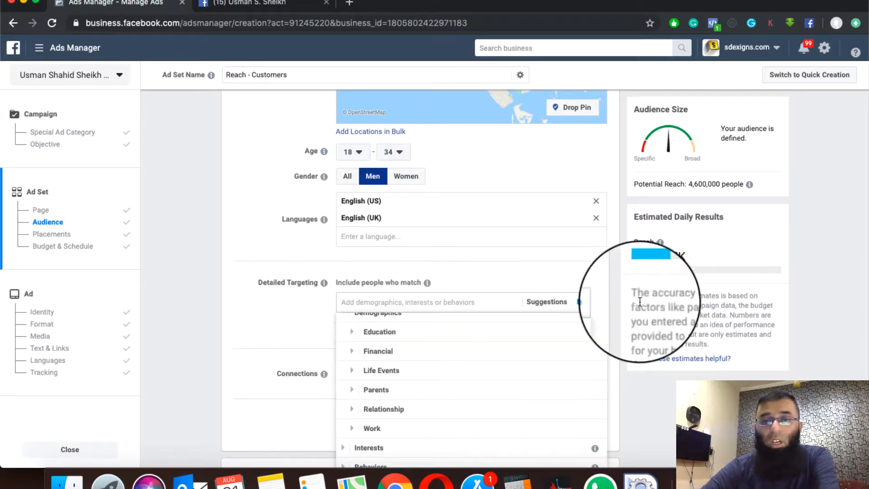
click(588, 301)
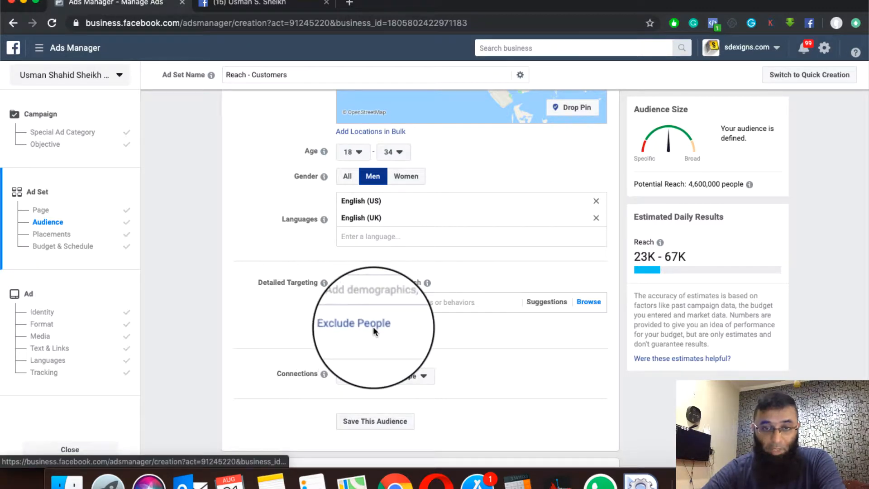
Review the audience's exclusion, Connections and save options, along with the automatic and manual choices under Placements.
scroll(449, 352, down, 2)
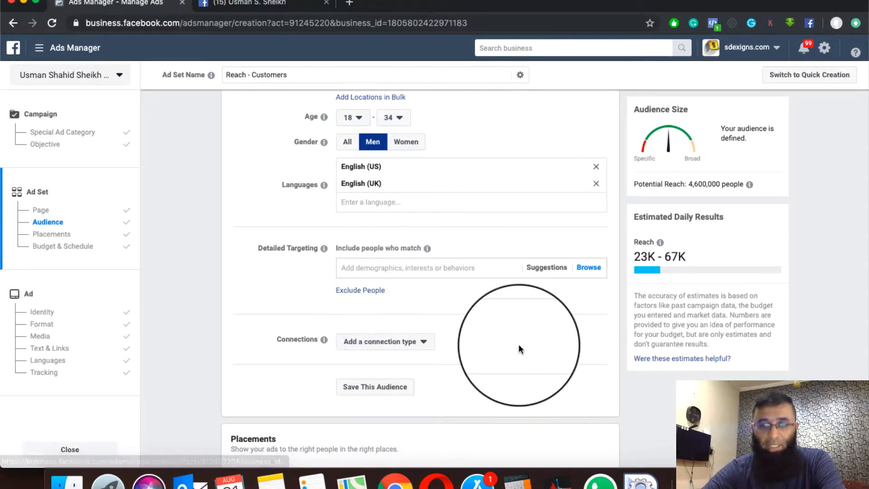
scroll(519, 349, down, 1)
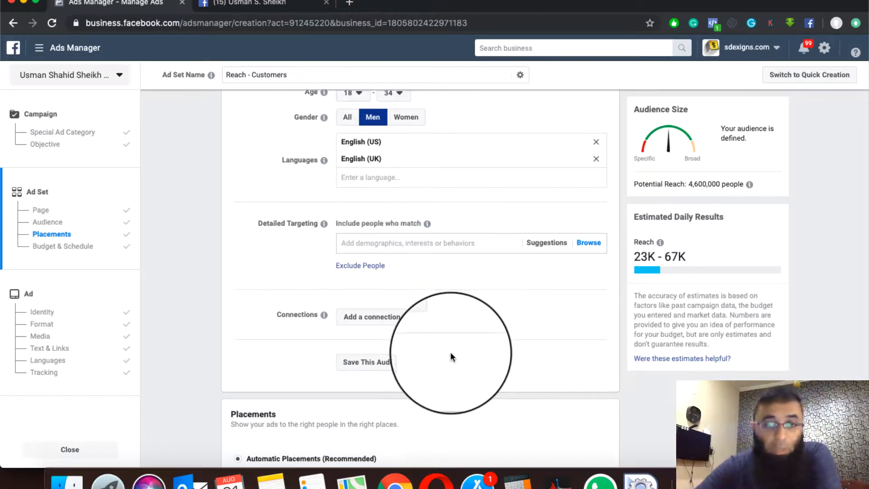
scroll(450, 353, down, 2)
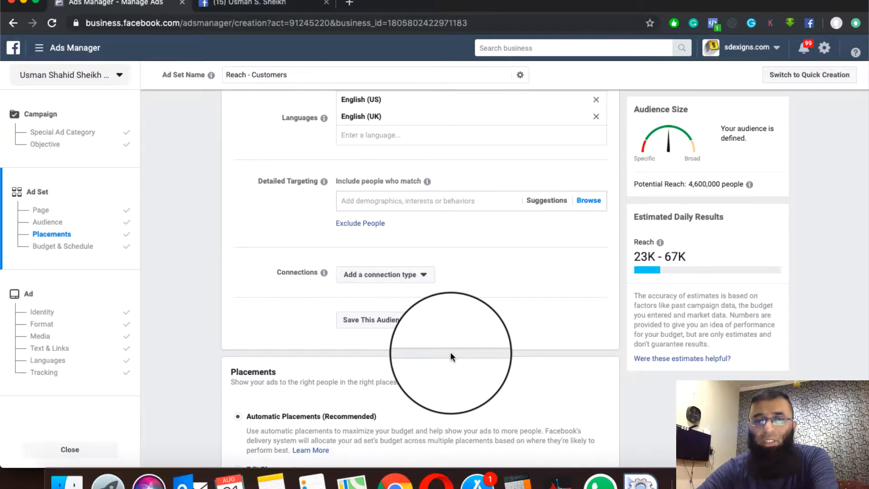
scroll(451, 353, down, 2)
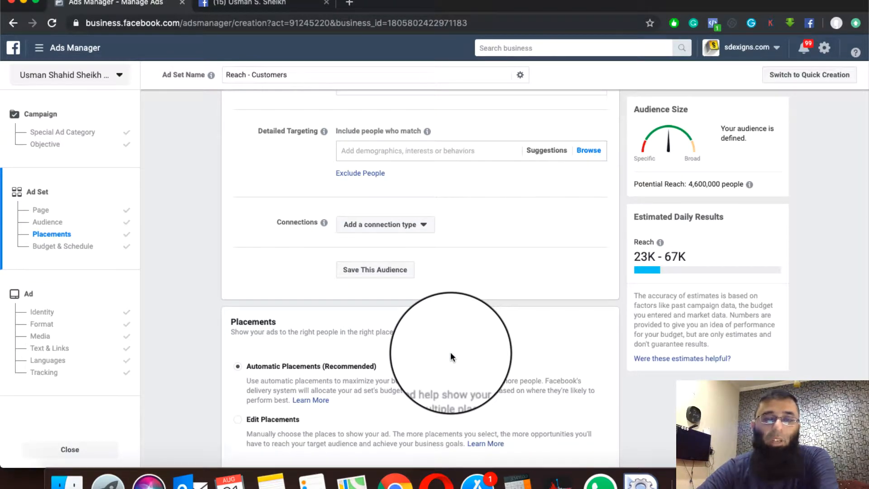
scroll(451, 353, down, 3)
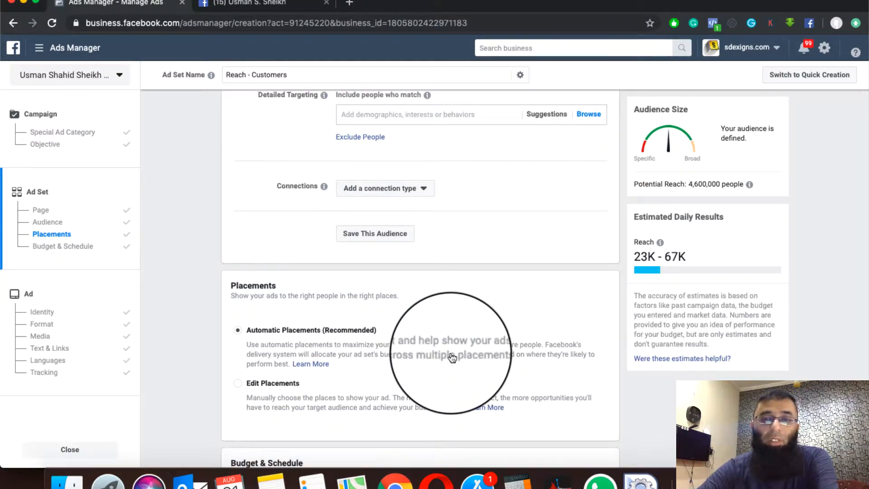
scroll(452, 358, down, 2)
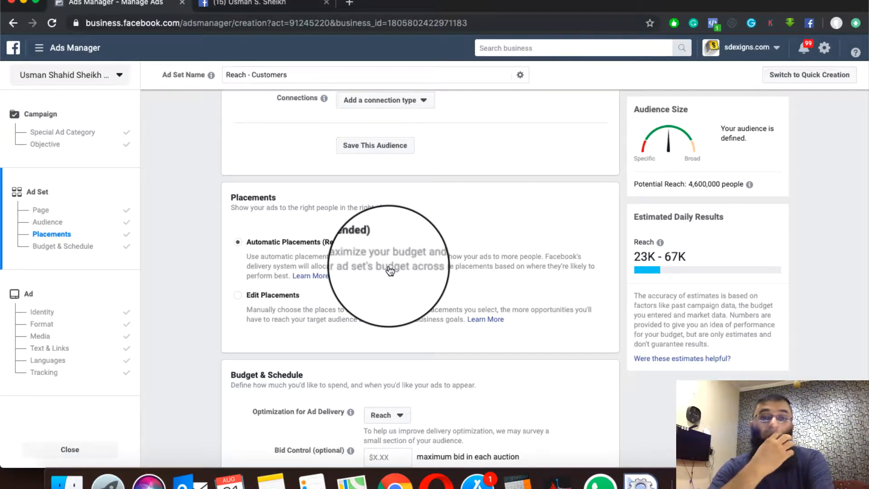
scroll(489, 173, up, 5)
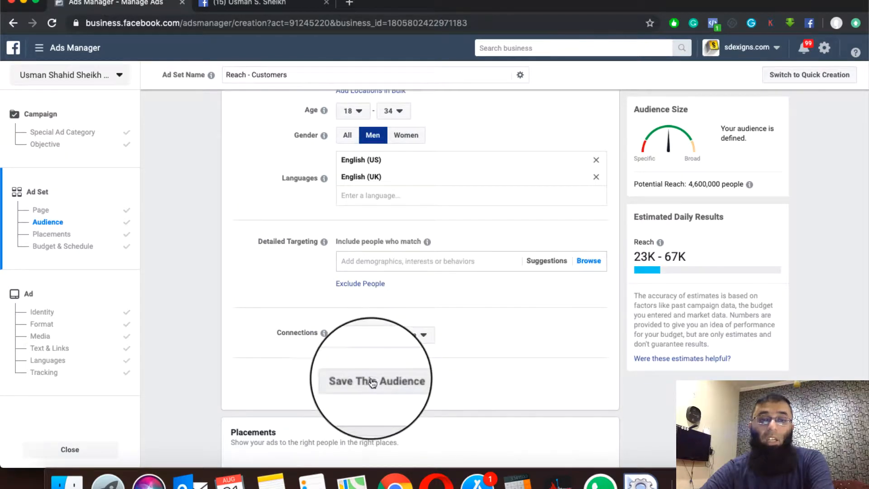
scroll(488, 377, down, 6)
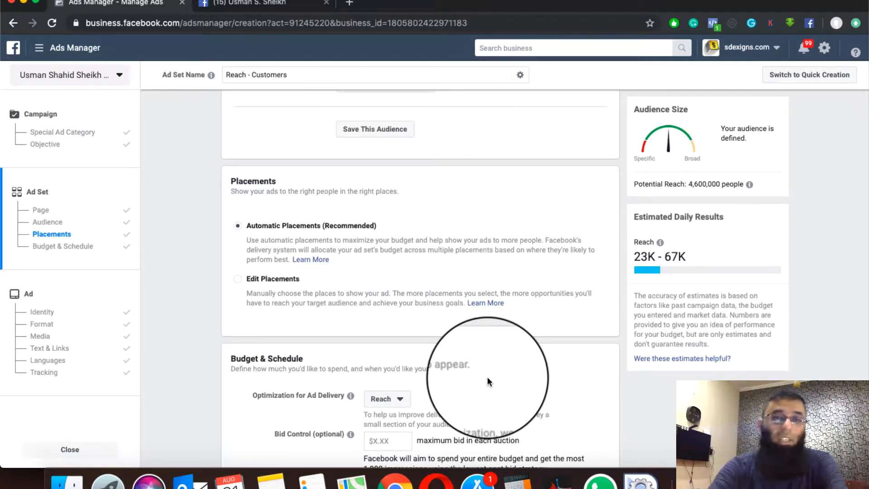
scroll(456, 252, up, 5)
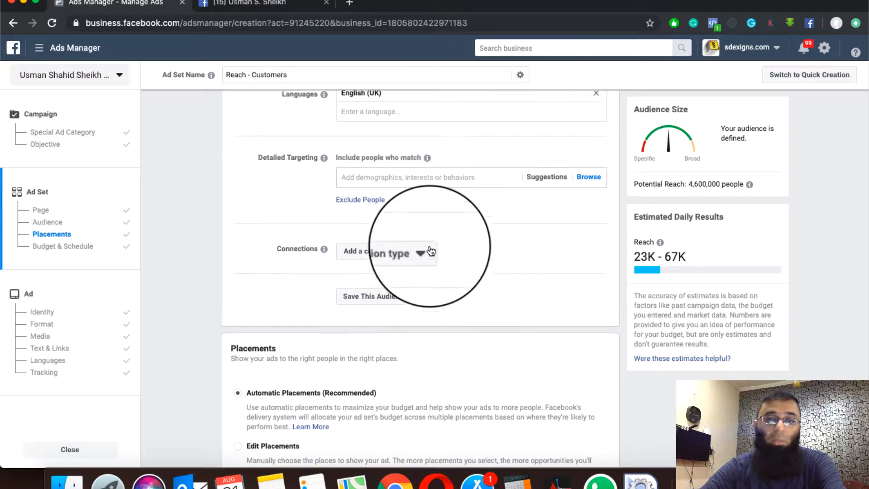
scroll(431, 252, up, 2)
scroll(460, 320, down, 3)
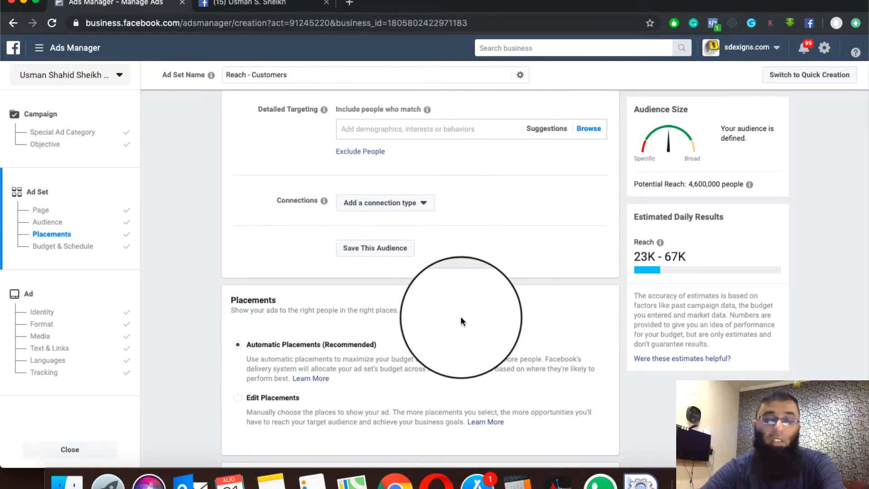
scroll(461, 319, down, 2)
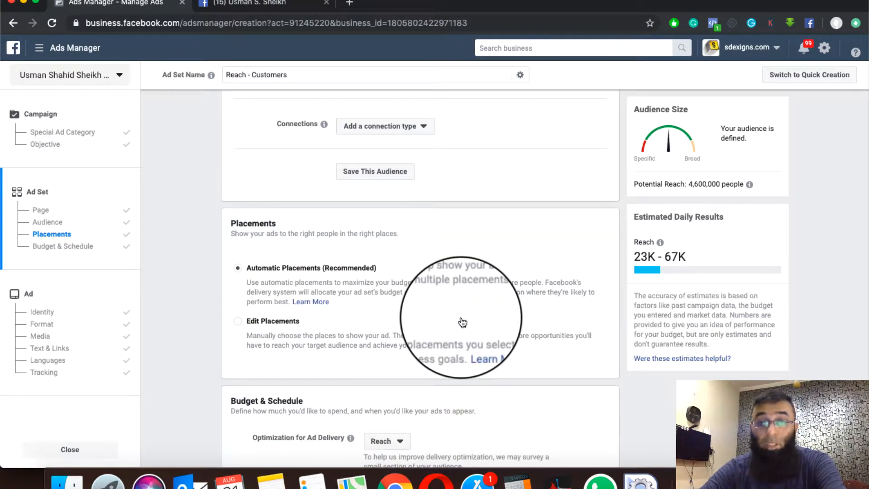
Review the automatic and manual options under Placements and briefly check the Facebook page's insights.
scroll(462, 322, down, 2)
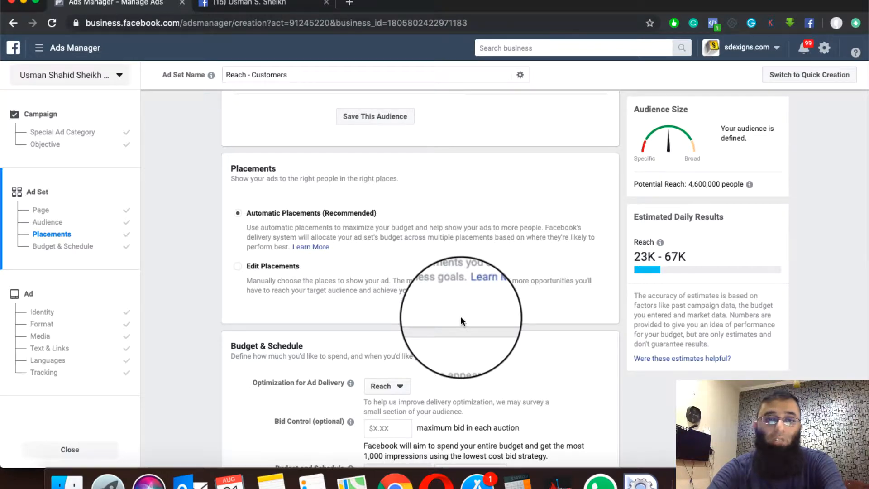
scroll(379, 305, down, 3)
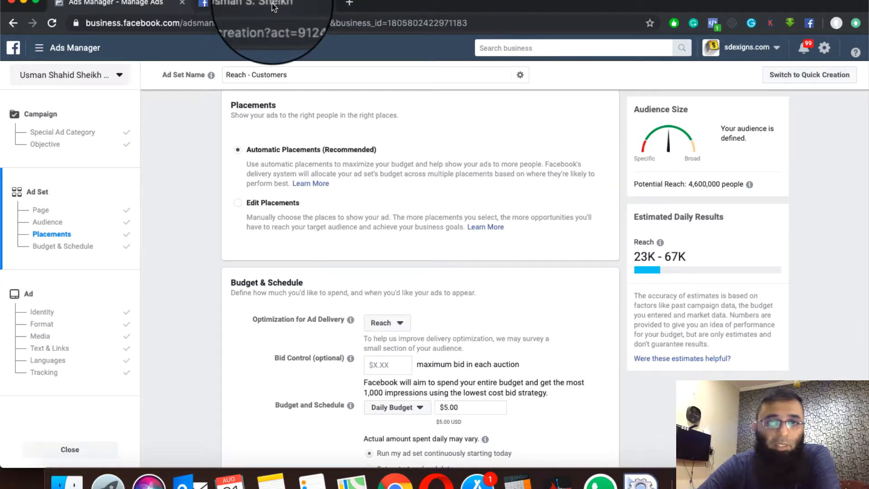
click(249, 3)
click(127, 4)
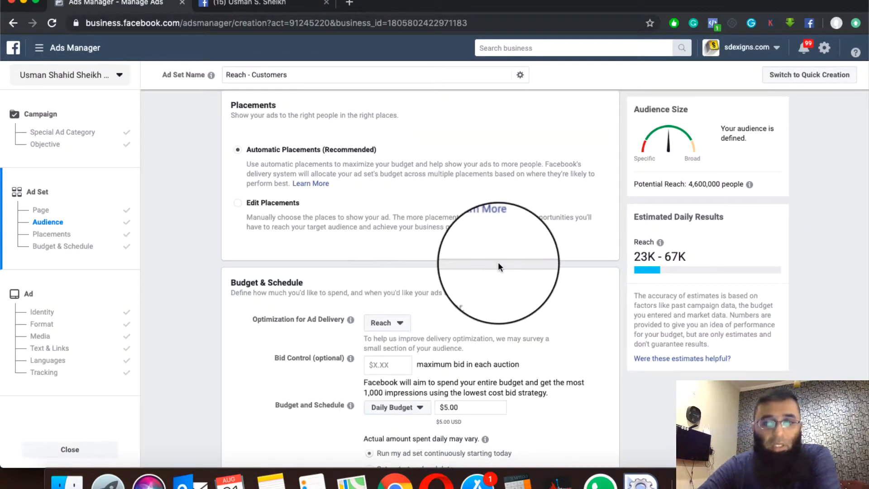
Look over the Budget & Schedule section, covering delivery optimization, bid control, daily budget, run dates and frequency cap.
scroll(498, 262, down, 3)
scroll(498, 262, down, 1)
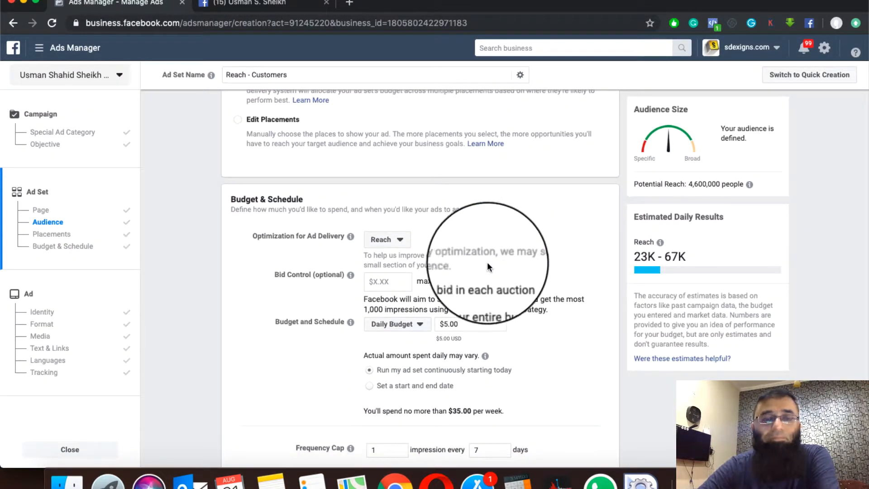
scroll(291, 230, down, 2)
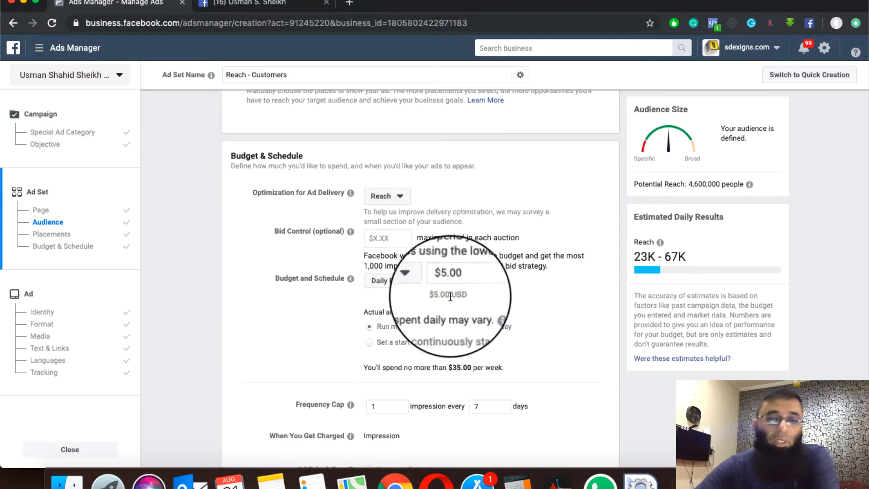
scroll(520, 289, down, 3)
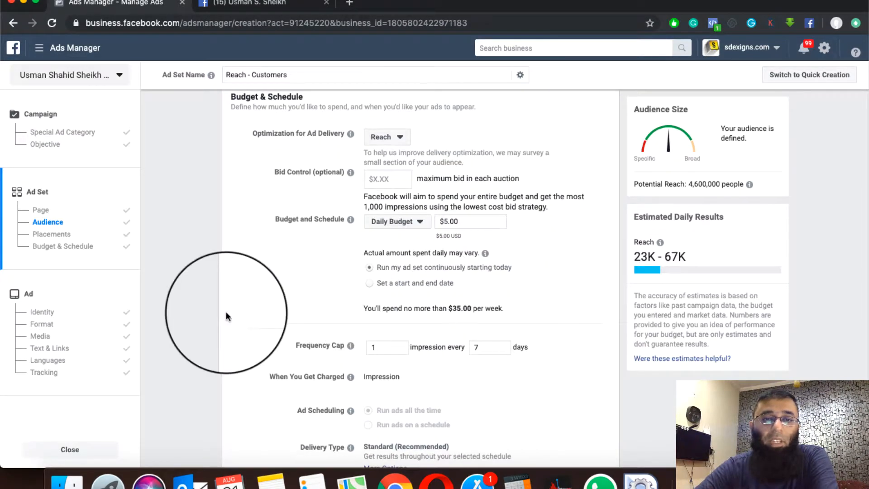
scroll(312, 257, up, 1)
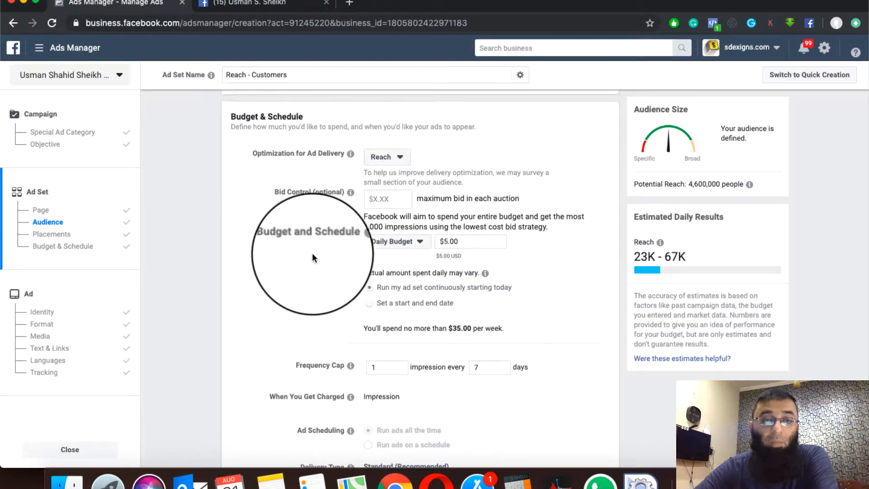
scroll(312, 257, up, 1)
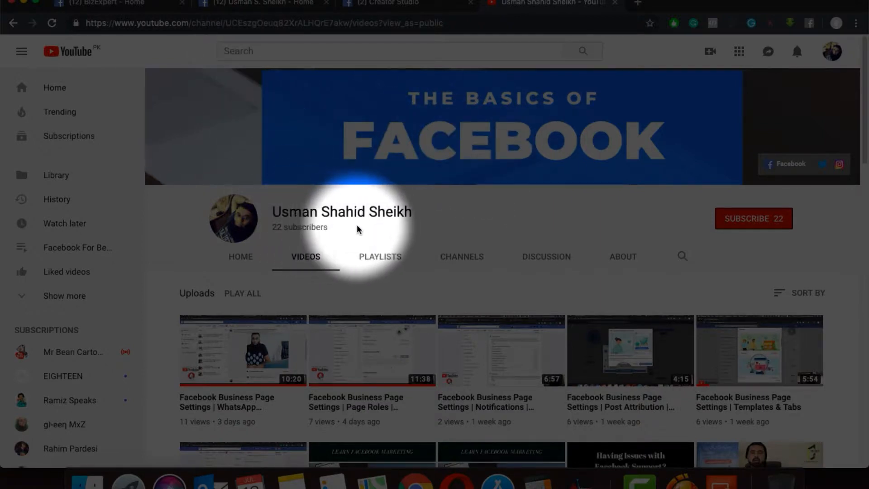
click(333, 51)
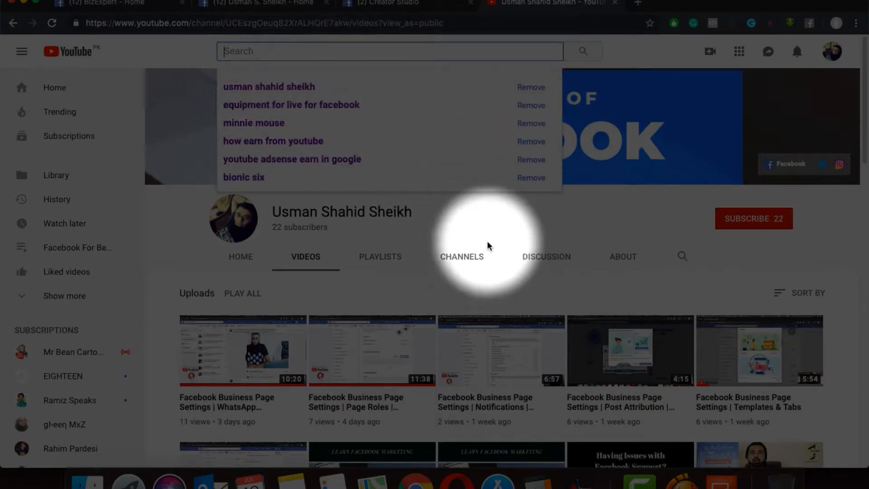
click(458, 225)
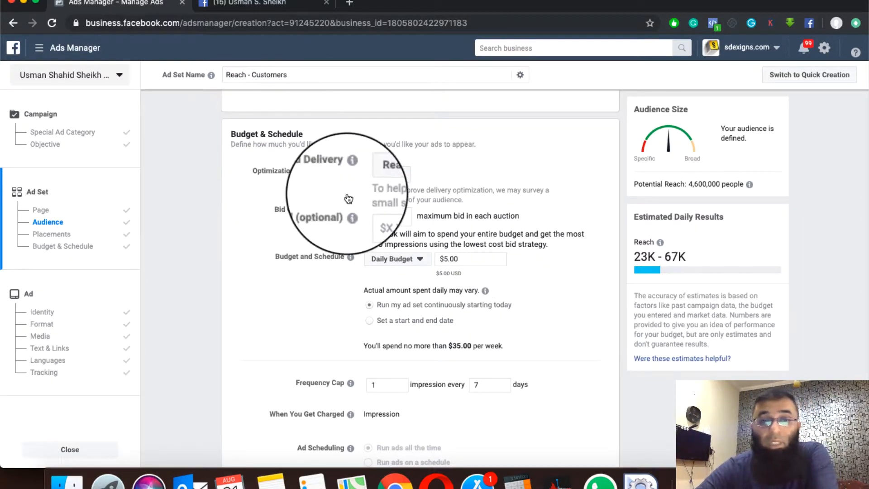
Examine the Reach optimization and budget settings, and compare them with the People Engaged insights of the Facebook page.
scroll(531, 280, down, 1)
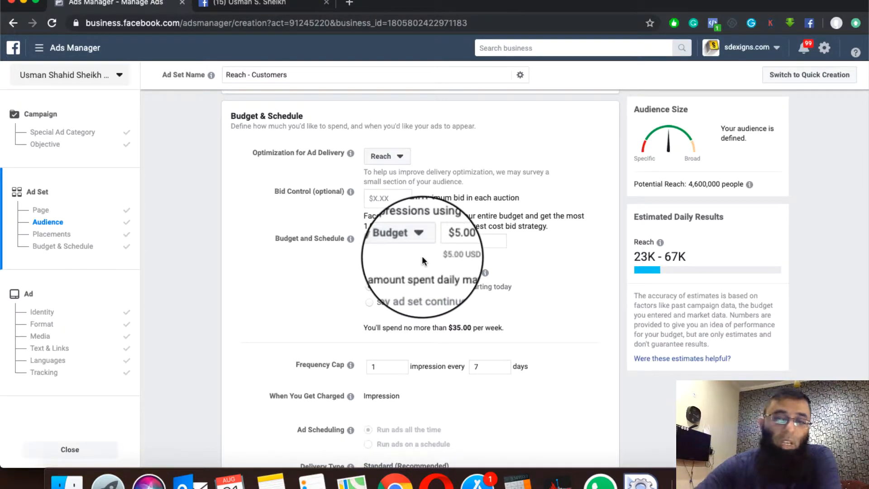
scroll(481, 332, down, 1)
scroll(481, 332, down, 1)
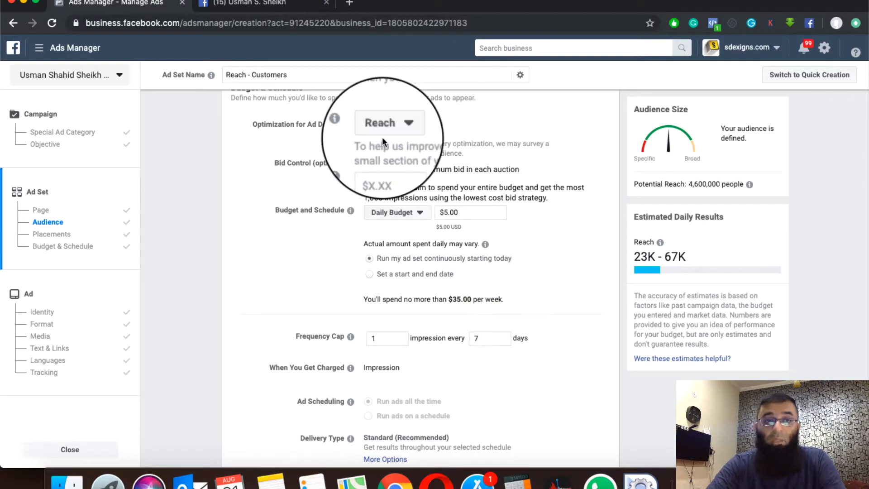
click(280, 3)
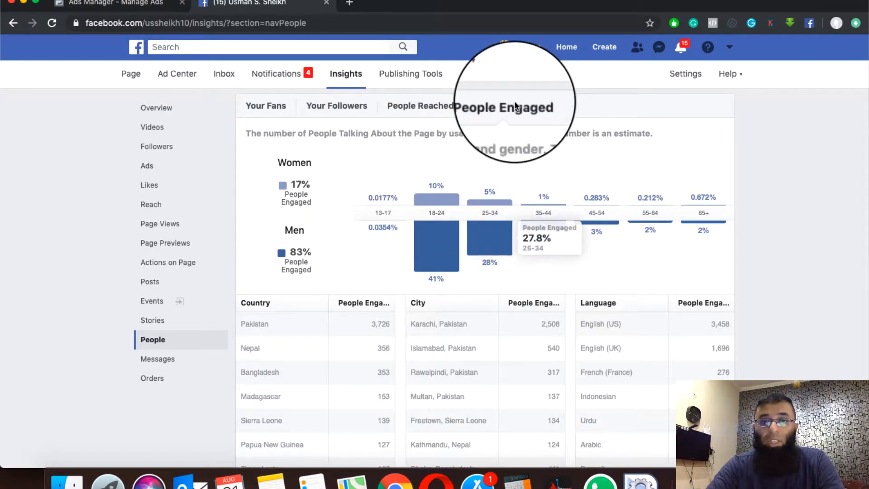
click(154, 9)
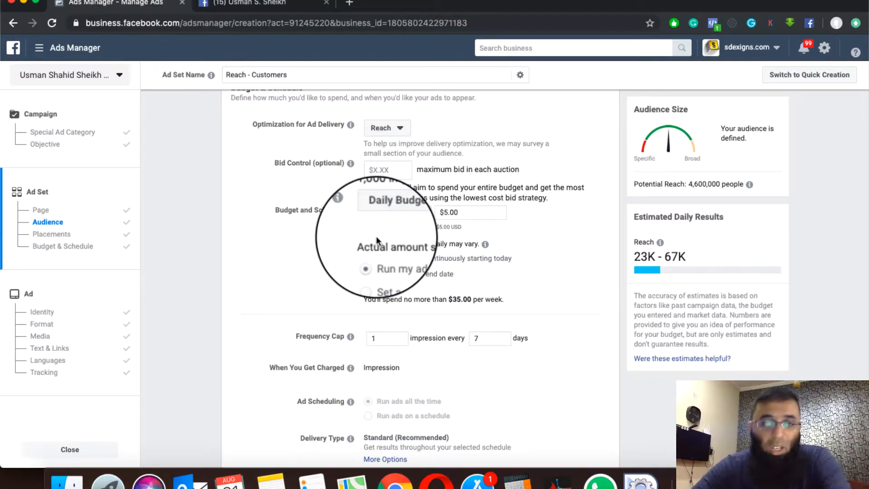
Review the advanced budget options, including the frequency cap, charging basis, ad scheduling and delivery type.
scroll(492, 295, up, 2)
scroll(491, 295, down, 4)
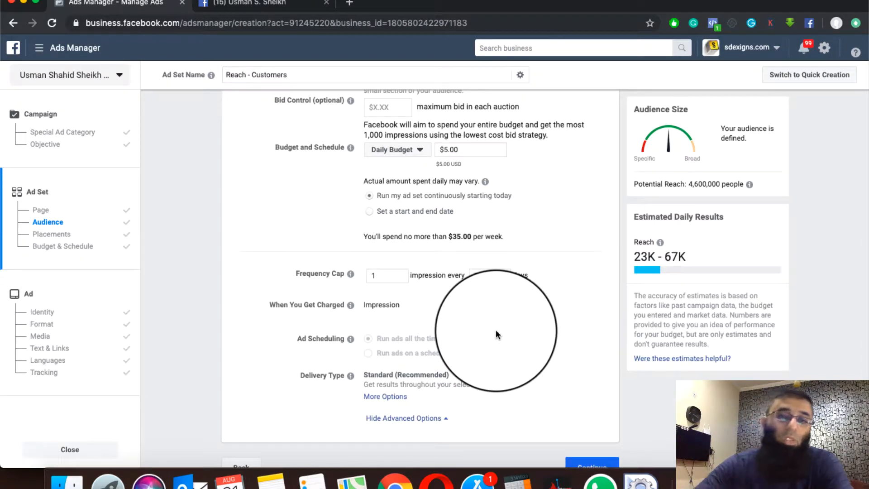
mouse_move(352, 274)
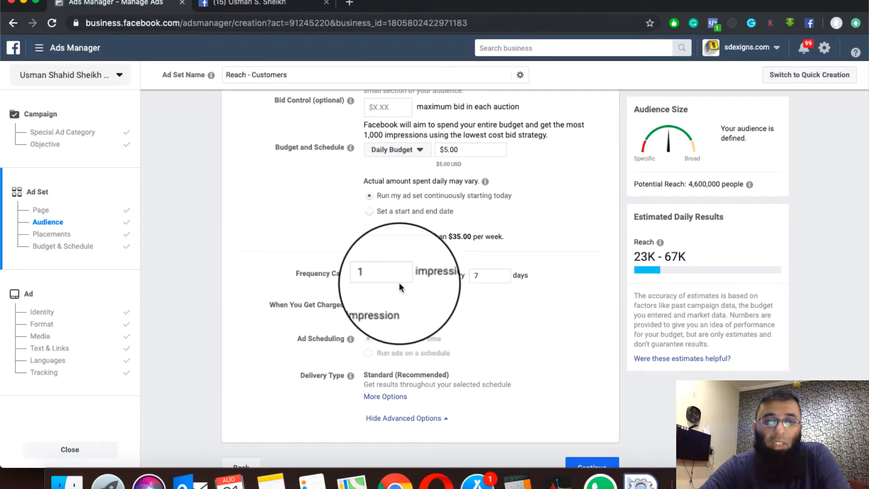
Set the frequency cap to 1 impression every 7 days, after trying 1 day, and continue to the ad setup.
click(386, 277)
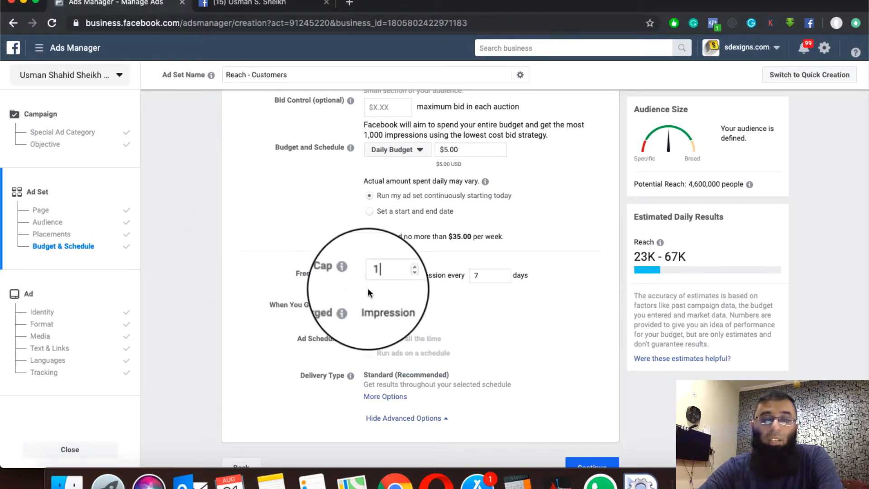
scroll(411, 332, down, 1)
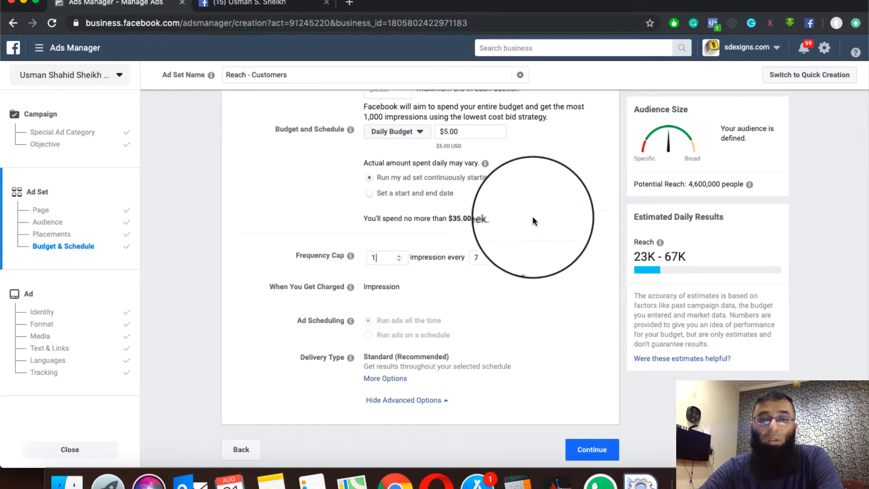
click(489, 258)
key(BackSpace)
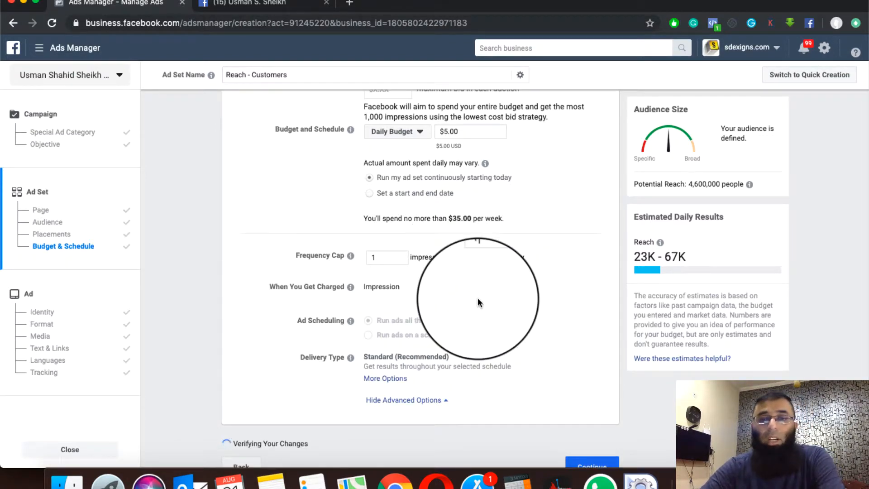
text(1)
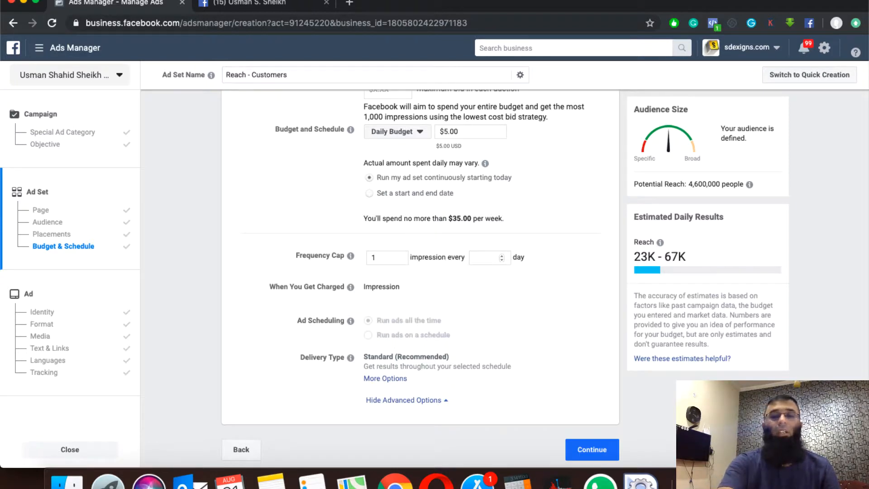
text(7)
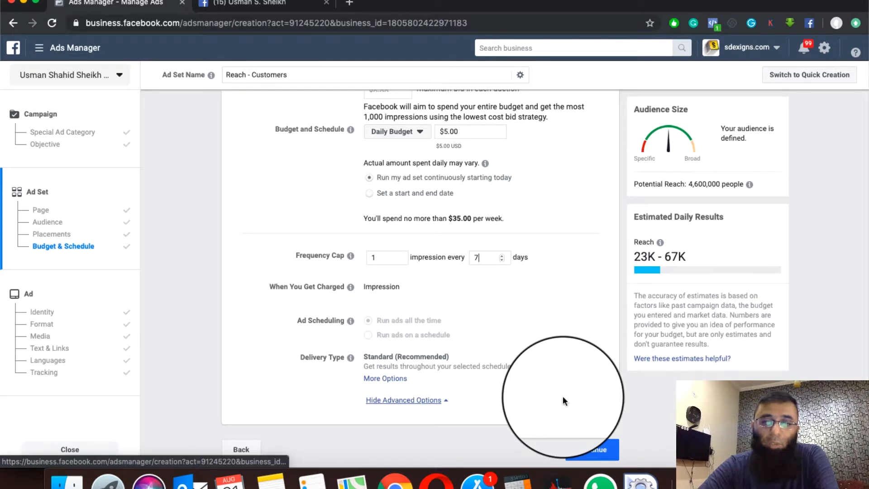
click(584, 451)
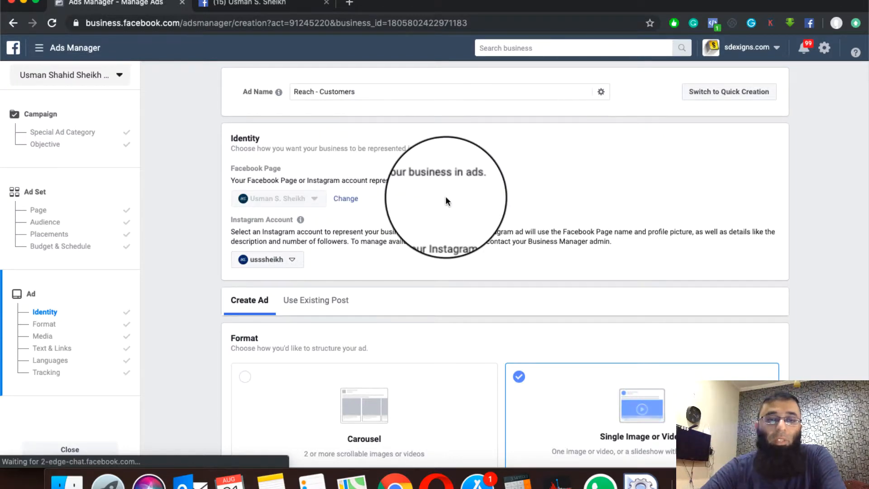
Review the ad's Identity section with its Facebook page and Instagram account, along with the Carousel and Single Image or Video formats.
scroll(446, 201, down, 1)
scroll(446, 200, up, 1)
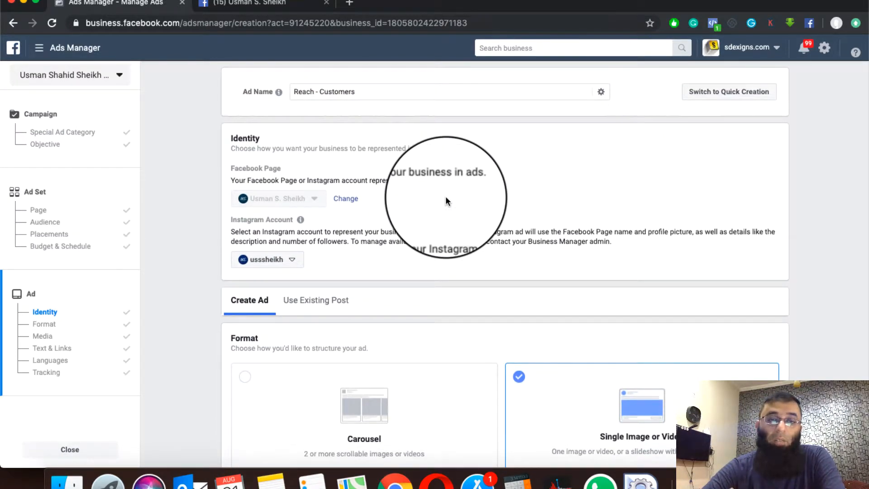
scroll(446, 198, down, 1)
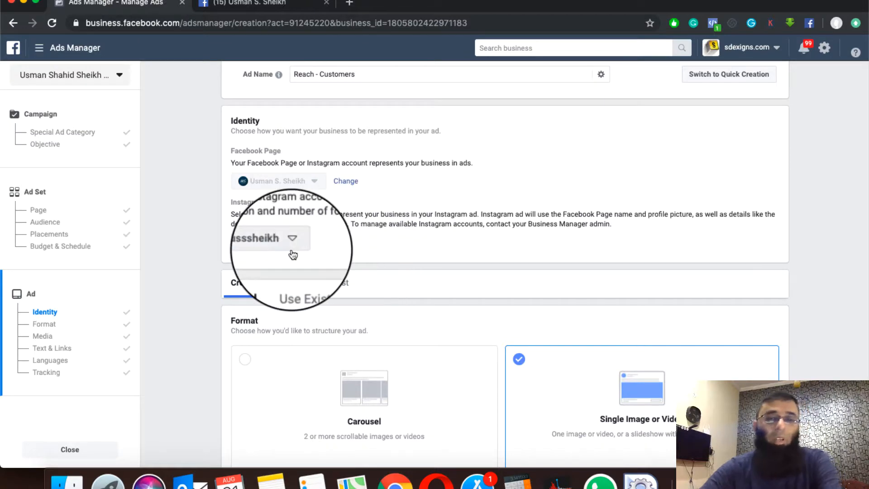
scroll(392, 260, down, 3)
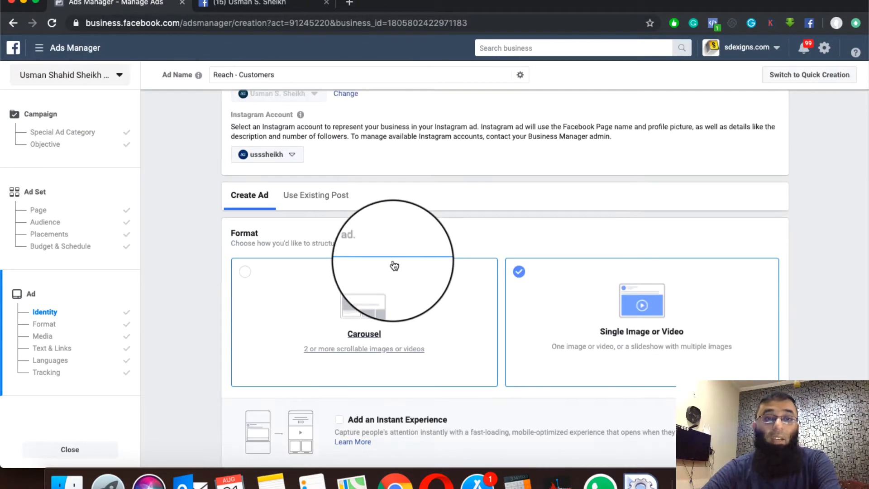
View the Instagram section of the Facebook page's settings and return to the ad in Ads Manager.
click(245, 4)
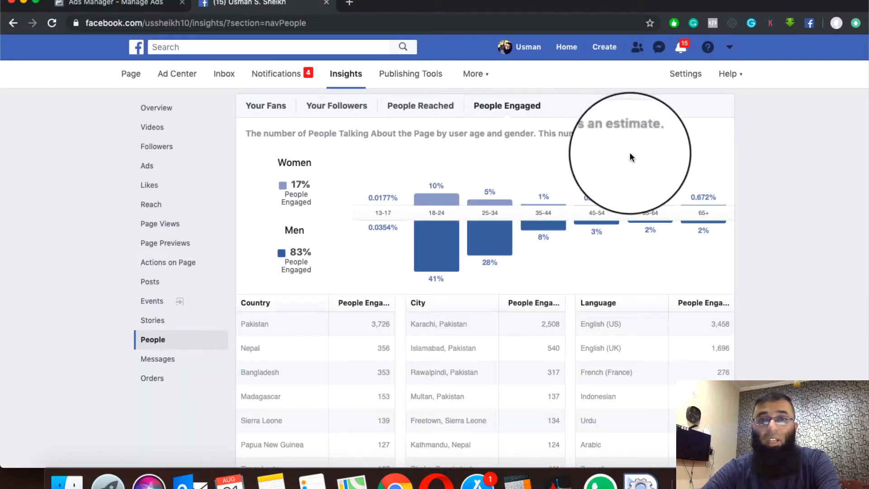
click(681, 74)
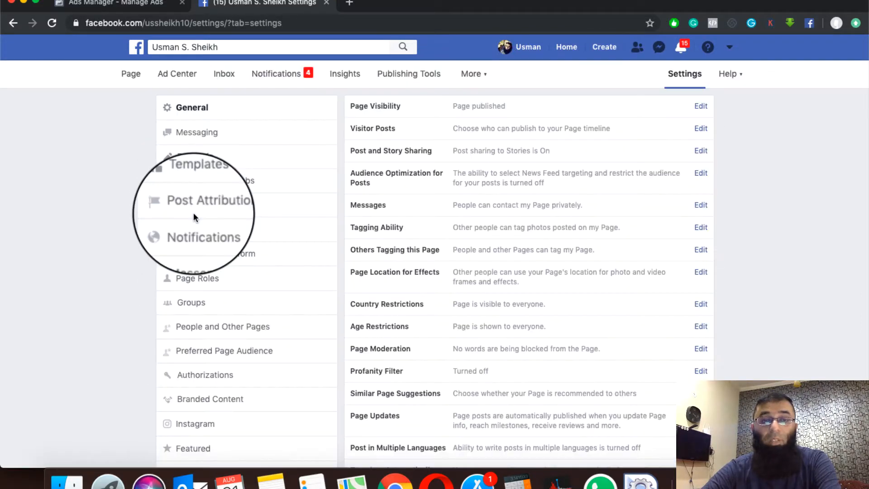
scroll(281, 284, down, 5)
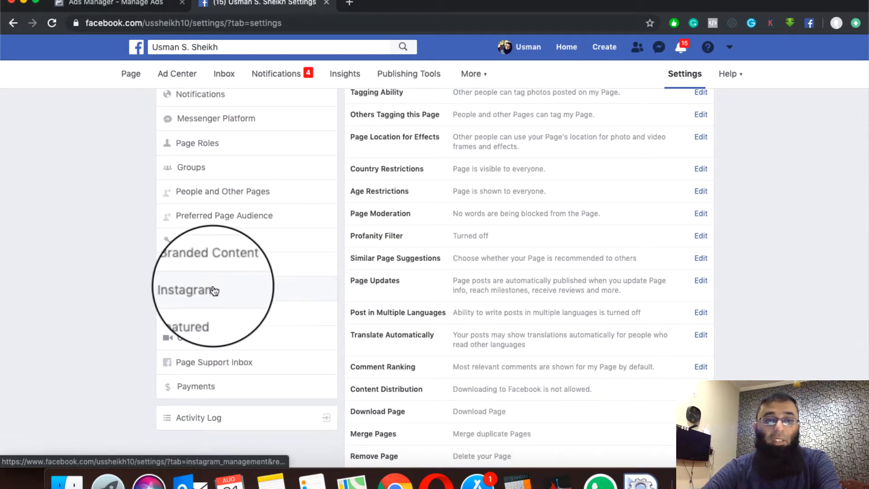
click(215, 290)
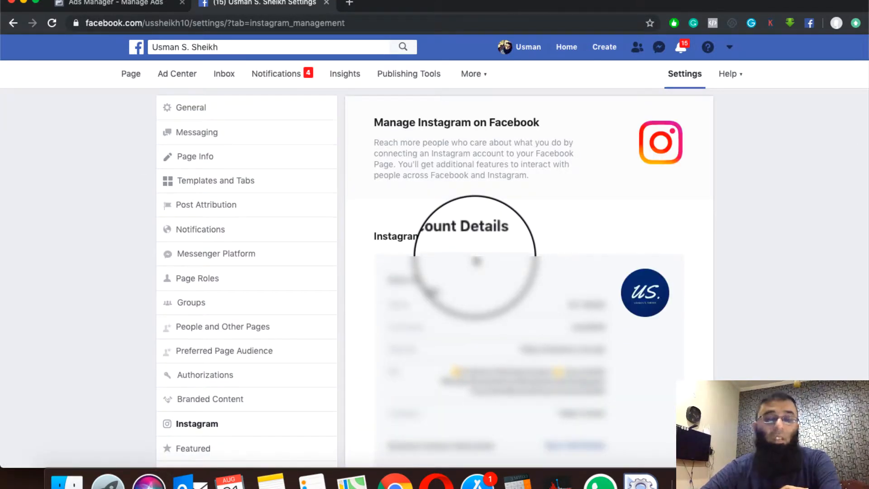
click(116, 3)
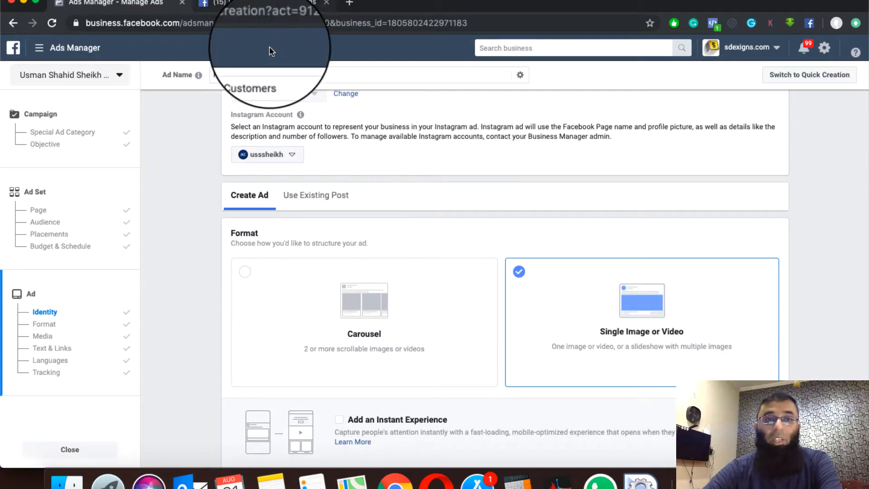
Look through the page's linked Instagram account details down to the Disconnect option, and return to the ad's identity and format choices.
click(270, 3)
scroll(453, 292, up, 2)
scroll(452, 291, down, 10)
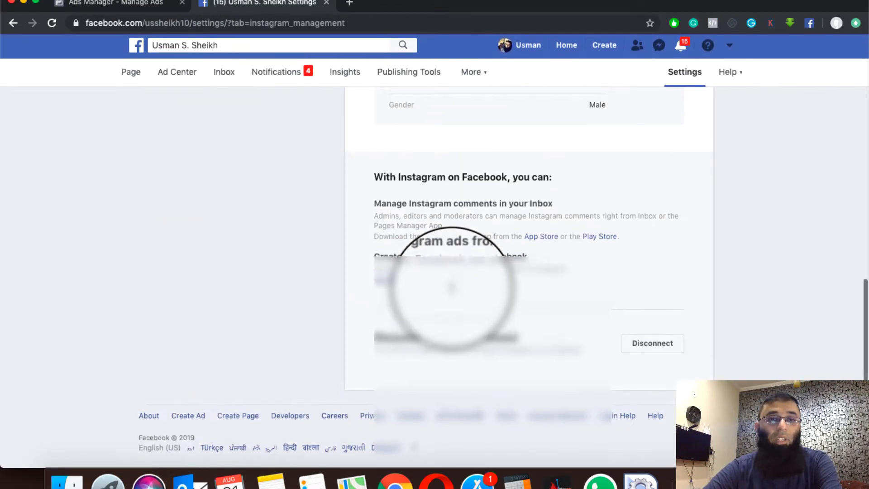
scroll(453, 292, up, 12)
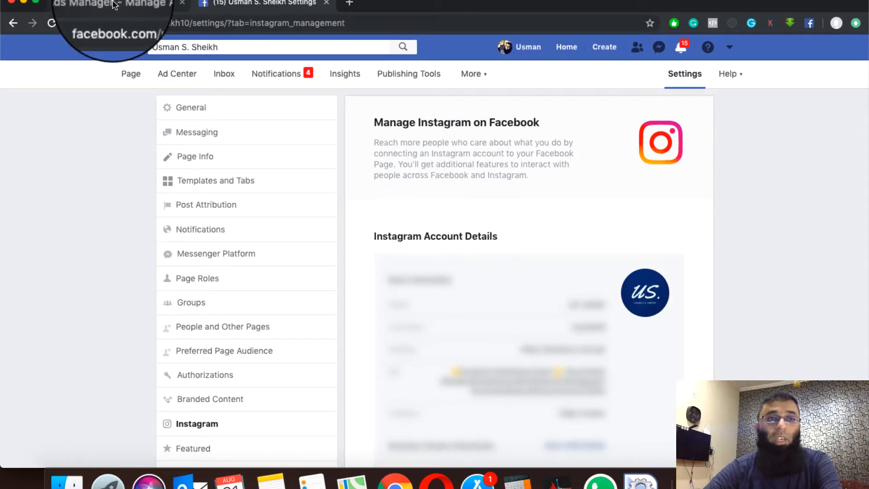
click(115, 3)
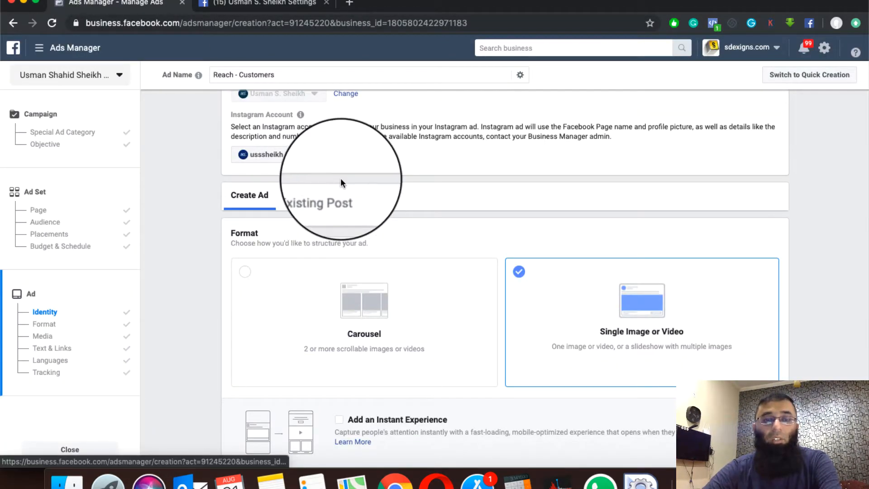
scroll(340, 178, up, 1)
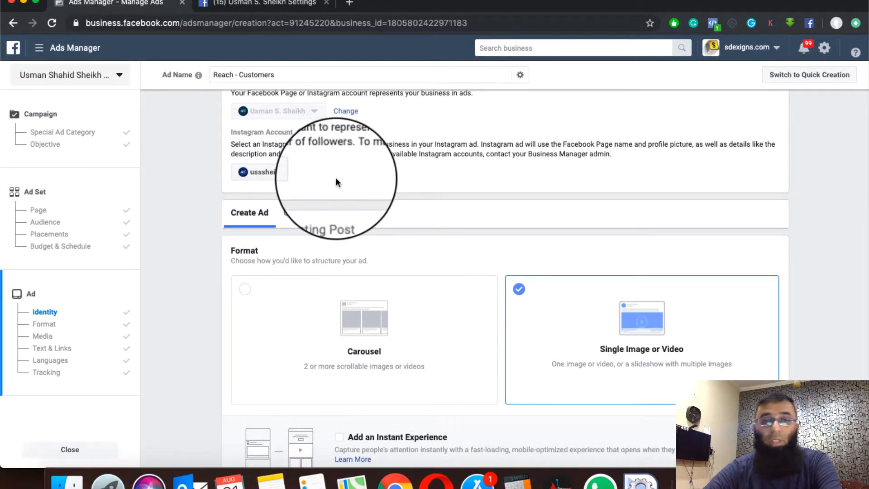
scroll(336, 177, down, 2)
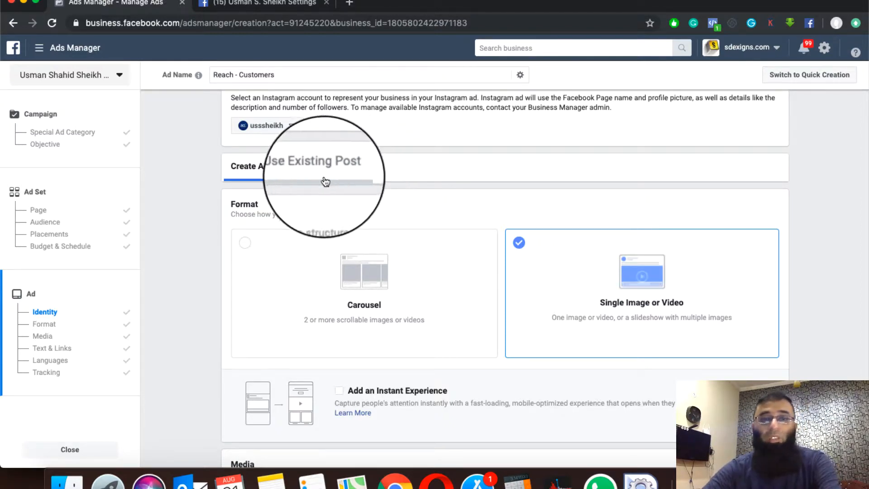
Review the ad's Format section, comparing Carousel with Single Image or Video and the Instant Experience option.
scroll(364, 184, down, 3)
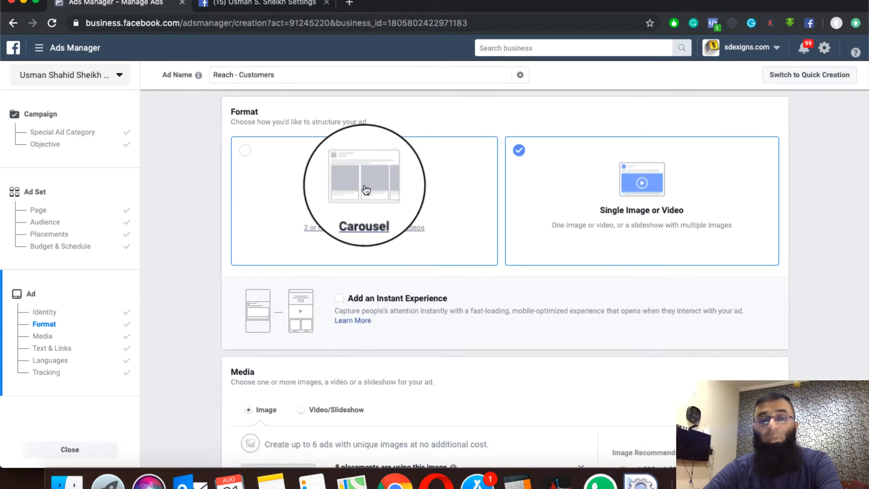
scroll(364, 184, up, 3)
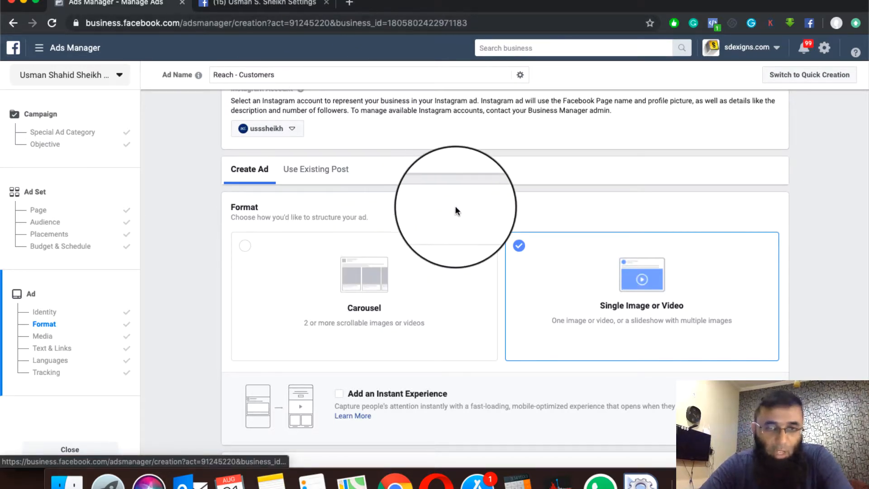
scroll(455, 206, down, 3)
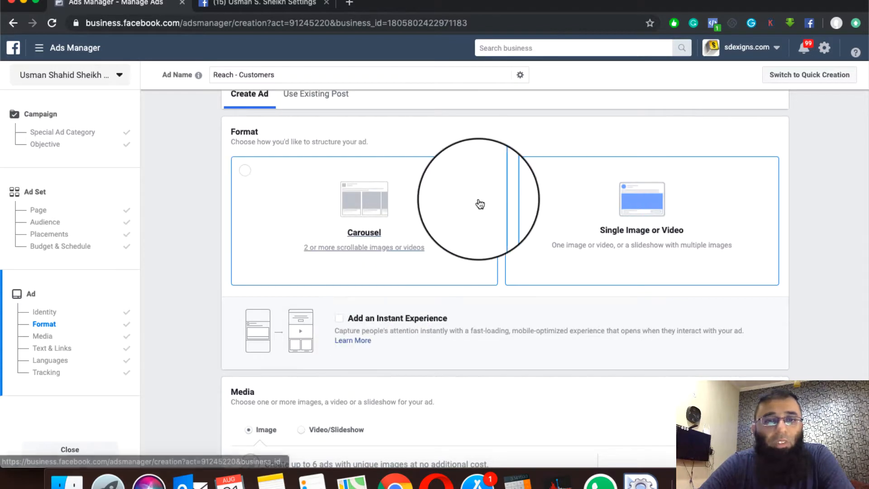
click(495, 227)
scroll(495, 227, down, 1)
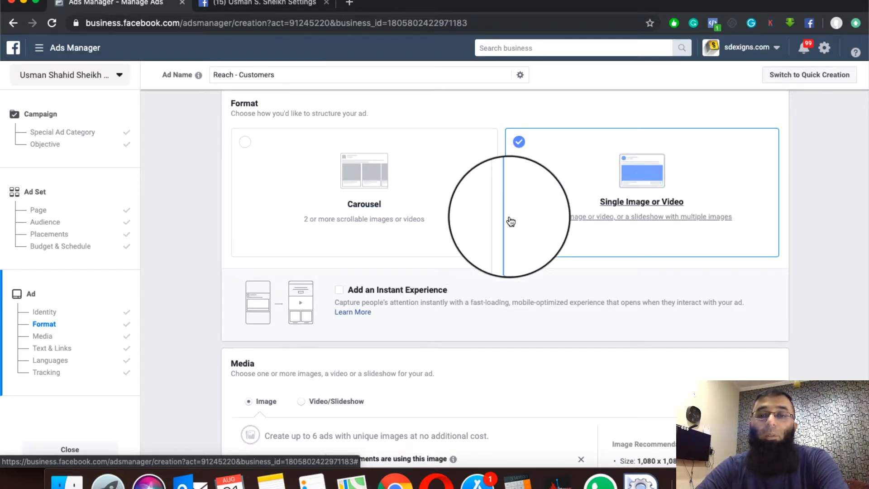
scroll(433, 323, down, 2)
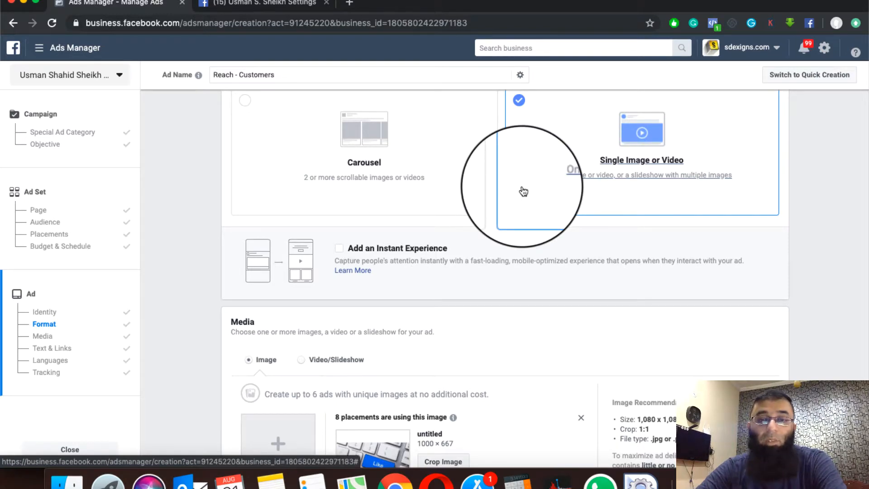
scroll(442, 304, down, 3)
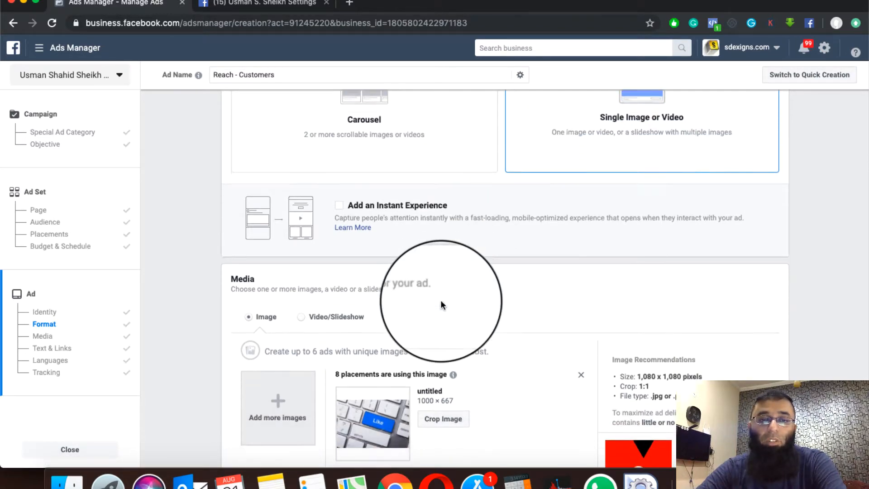
Look through the Media section's image and video options, image recommendations and placement customization, down to Text & Links.
scroll(441, 300, down, 2)
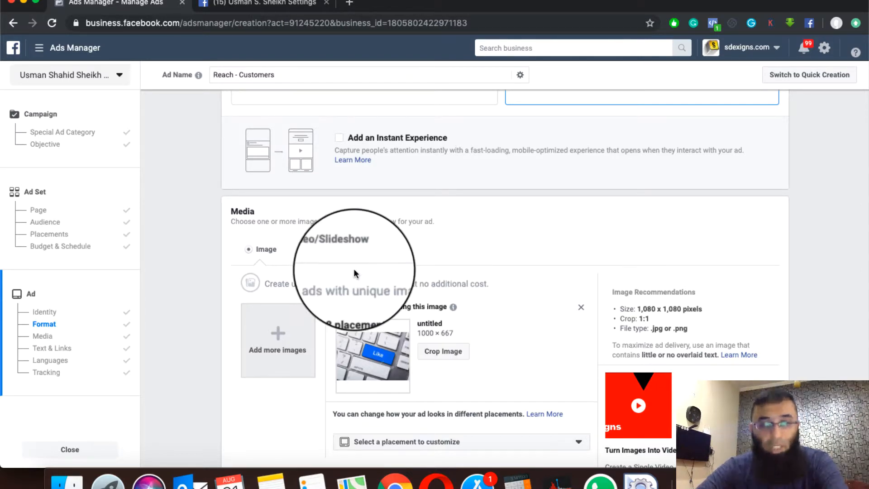
scroll(354, 273, down, 3)
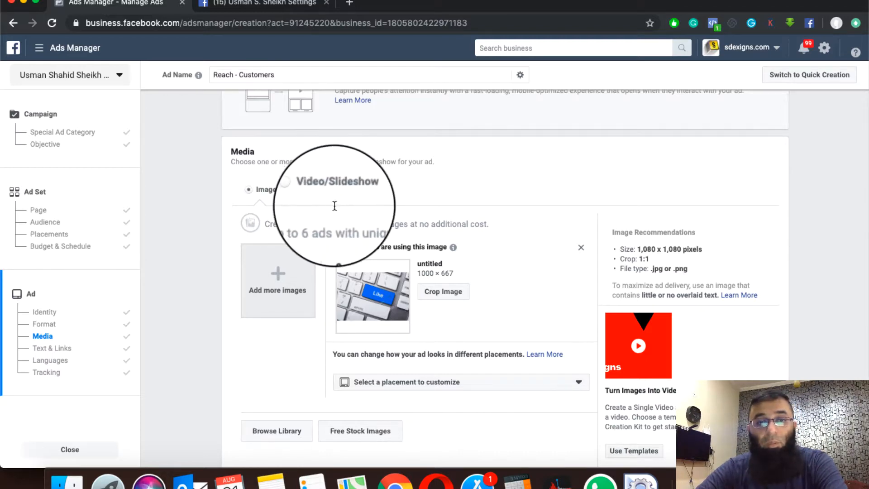
scroll(333, 333, down, 2)
scroll(335, 338, down, 2)
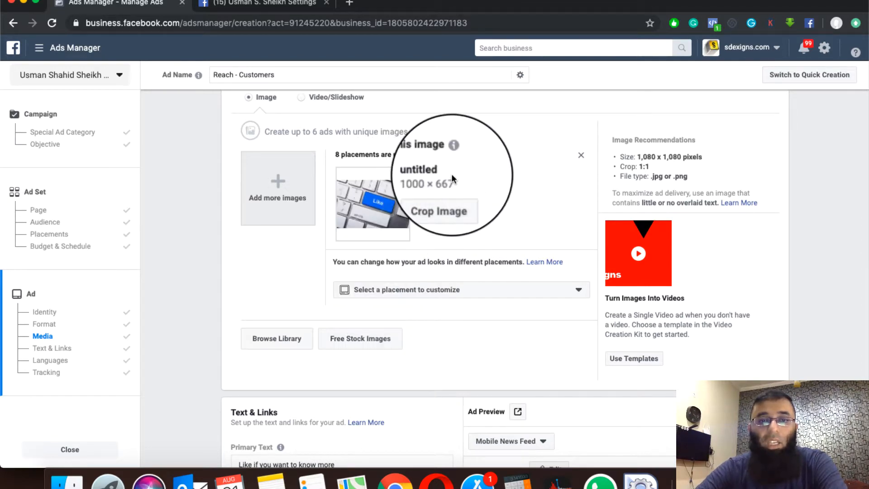
scroll(420, 323, down, 4)
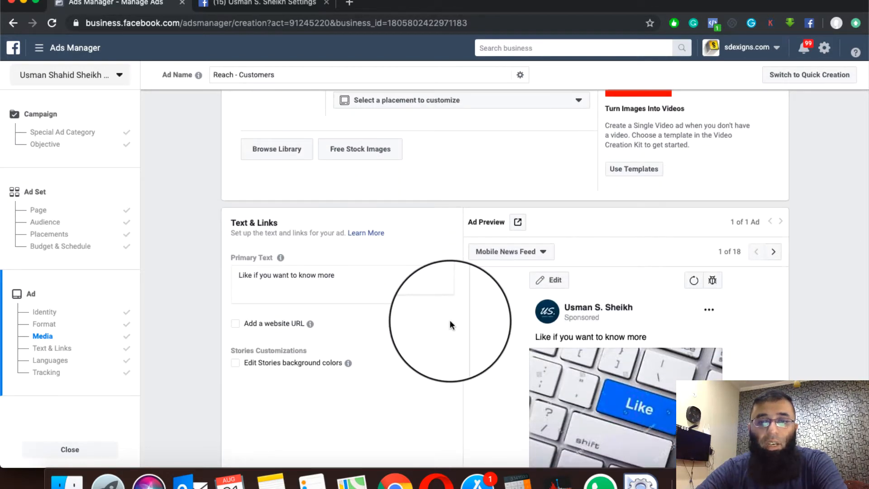
scroll(378, 272, up, 4)
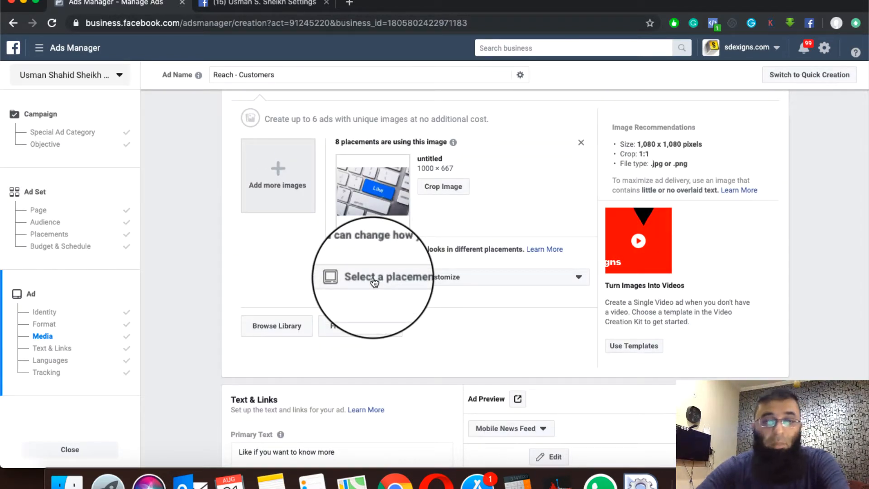
Add five more free stock images to the ad alongside the Like-key image, including the concert phone, laptop and hand-held phone photos.
click(346, 334)
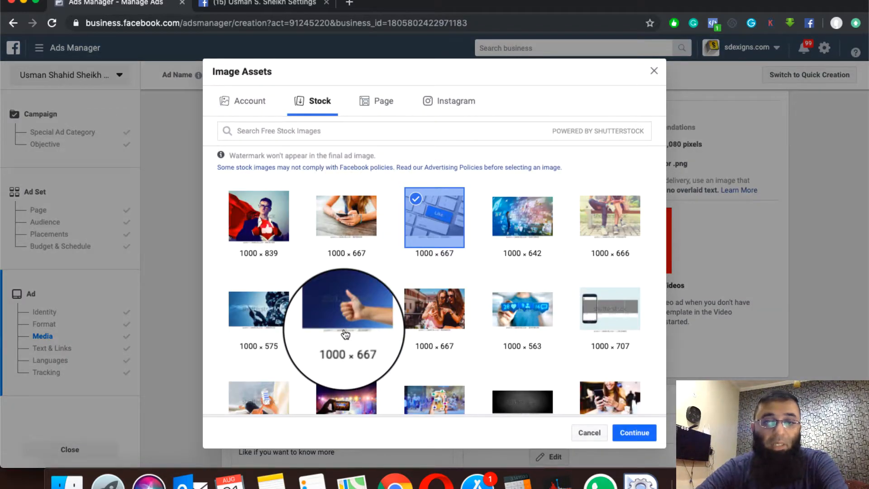
click(345, 133)
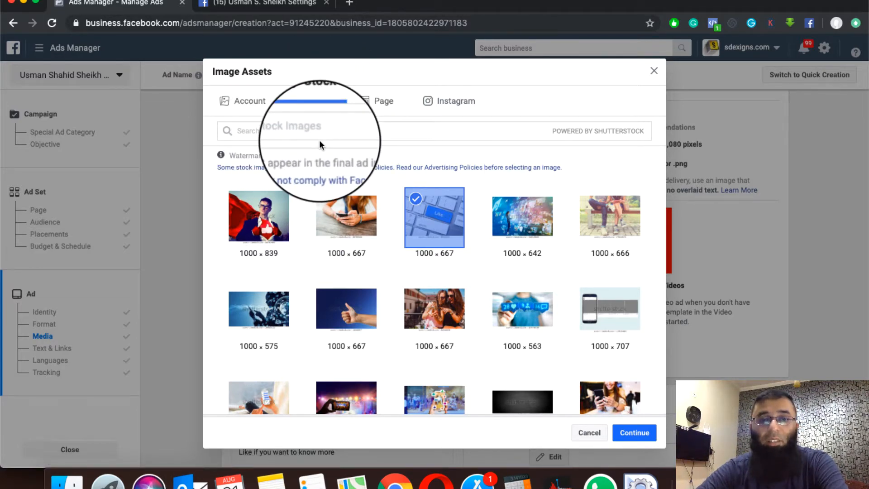
scroll(393, 254, down, 3)
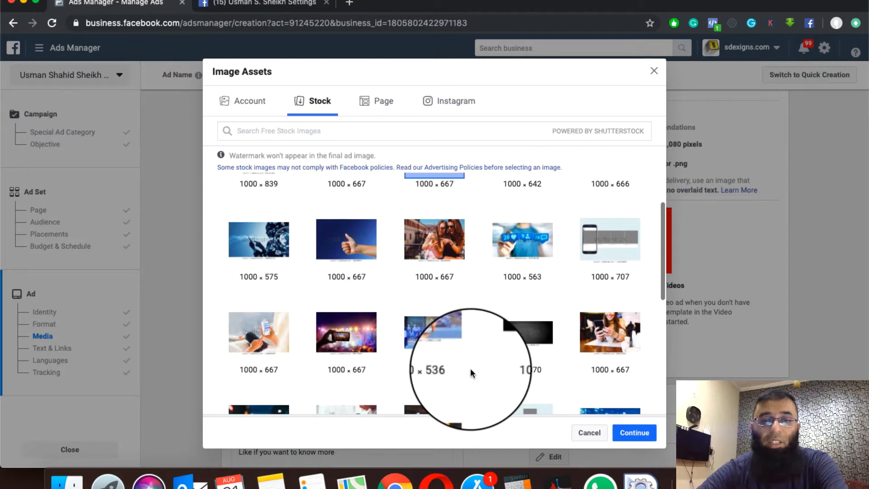
scroll(471, 374, down, 4)
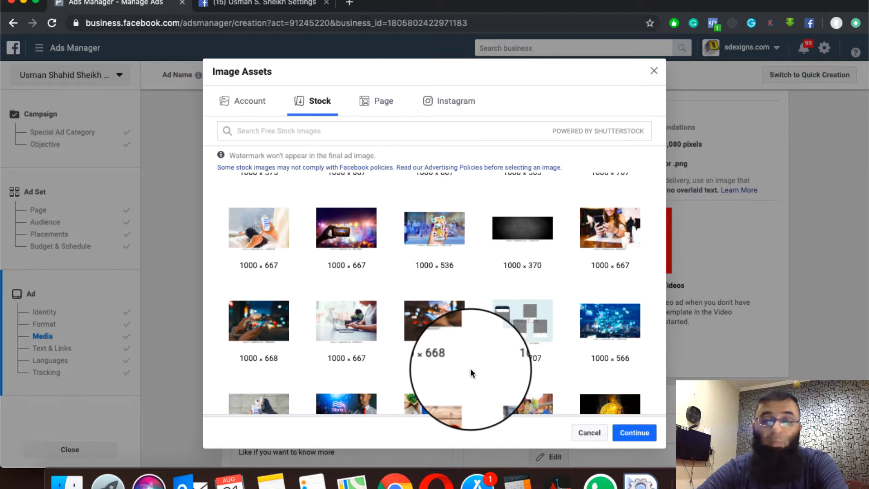
scroll(470, 372, down, 2)
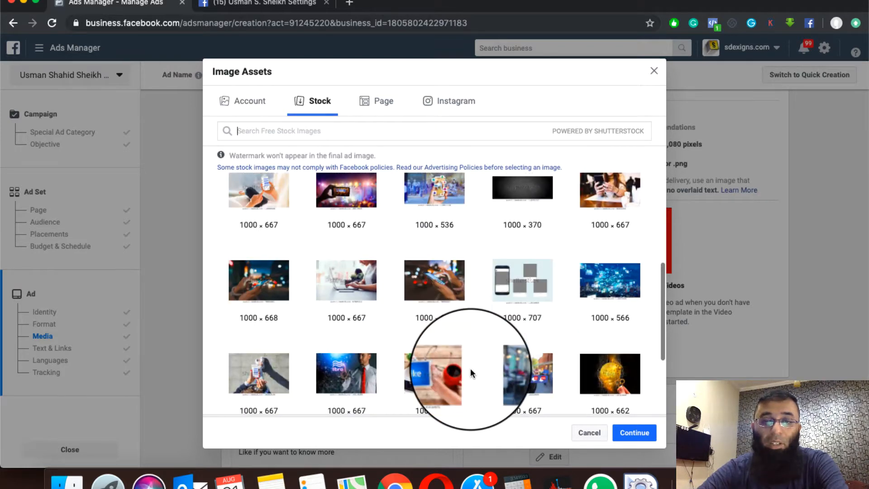
scroll(471, 373, up, 2)
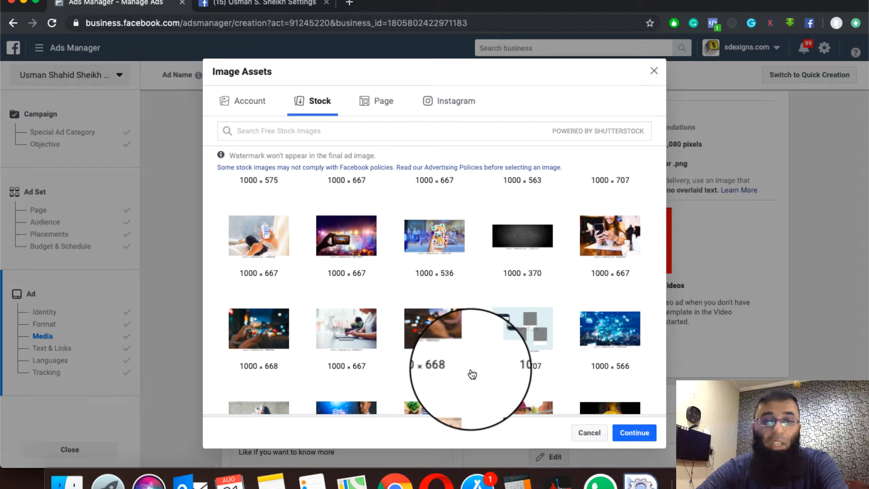
click(346, 237)
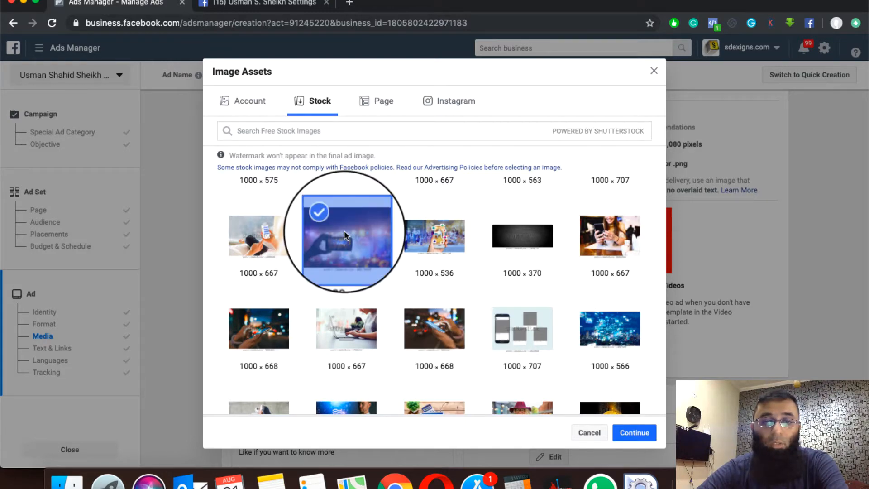
click(426, 337)
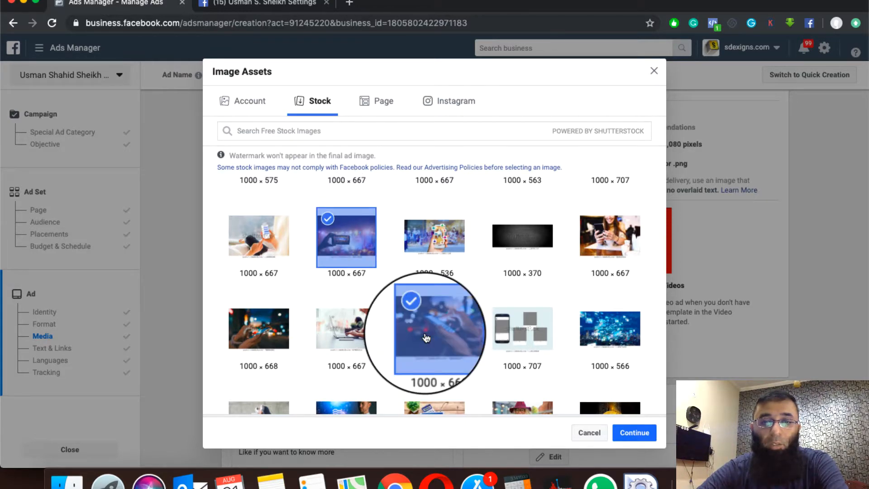
click(344, 326)
click(256, 326)
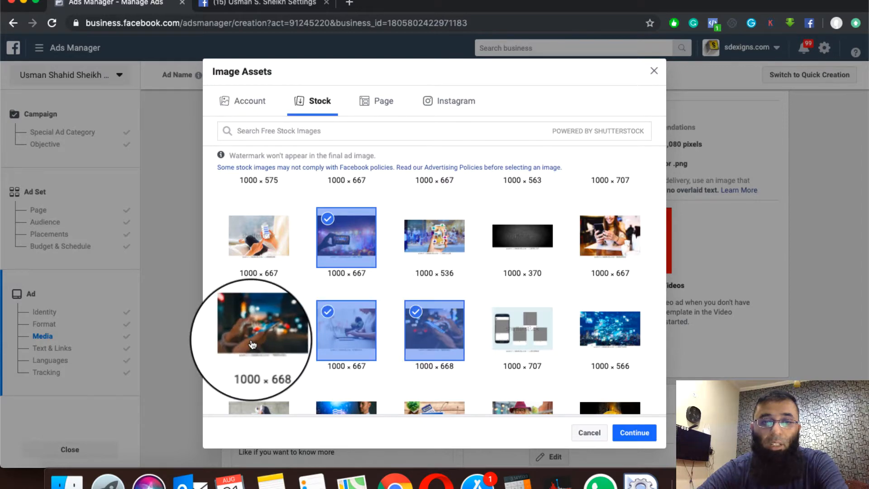
click(451, 236)
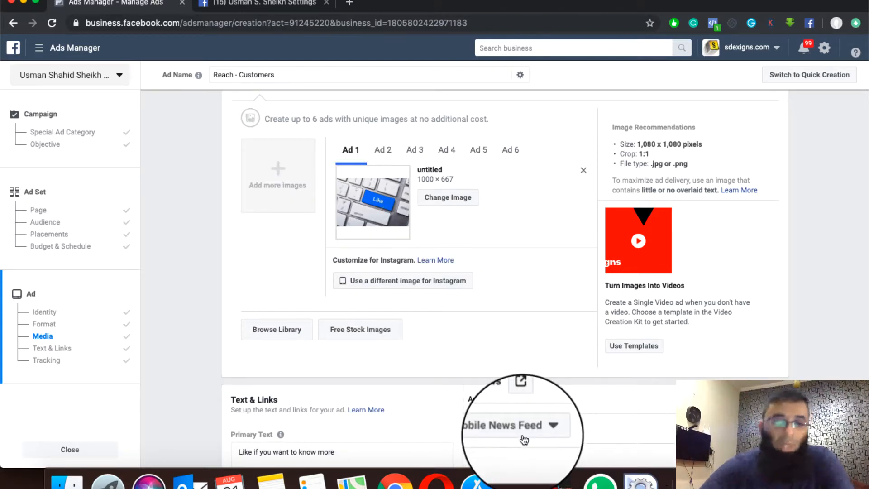
Examine the primary text "Like if you want to know more" and the Mobile News Feed preview against the ad images.
scroll(524, 439, down, 3)
scroll(325, 426, down, 5)
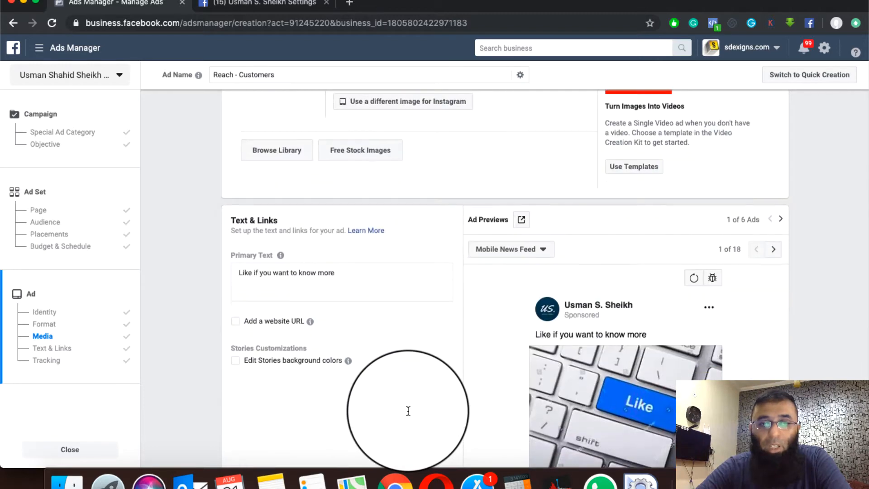
click(357, 240)
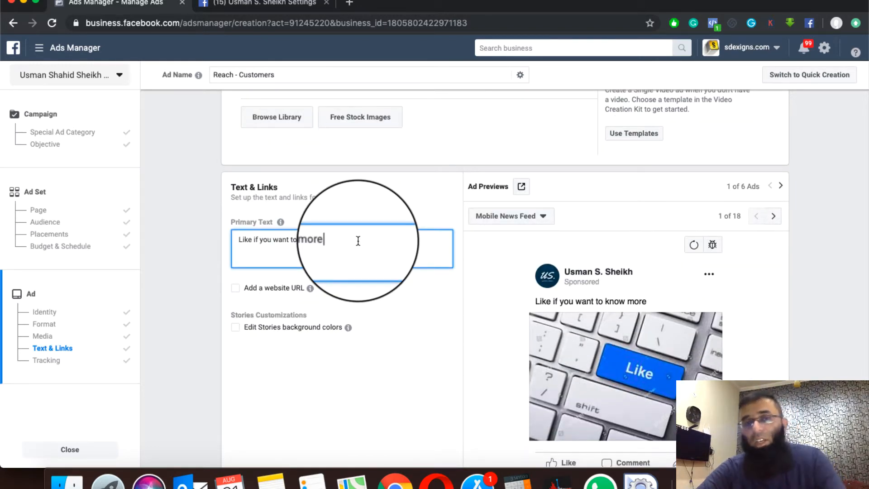
key(super+a)
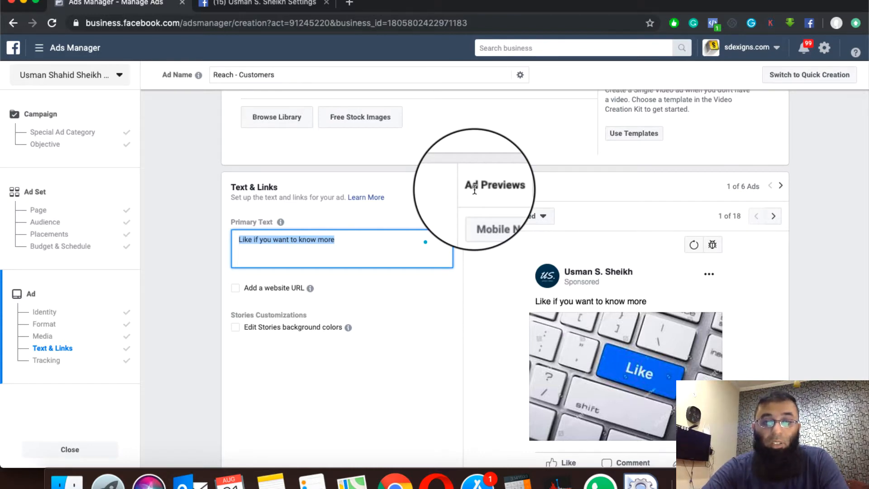
scroll(441, 335, up, 5)
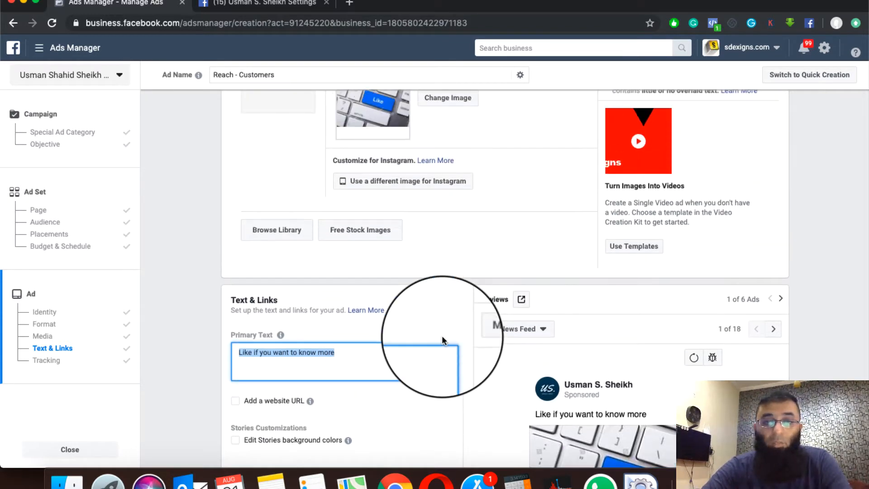
scroll(442, 335, up, 2)
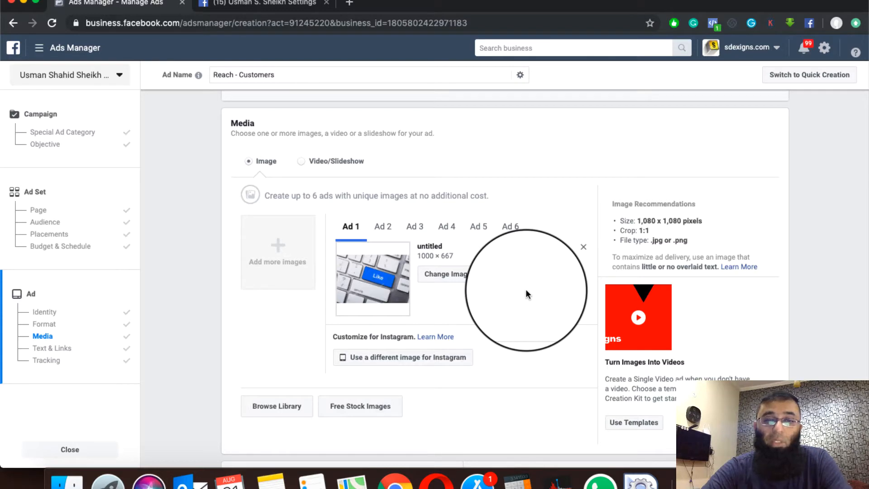
scroll(498, 322, down, 1)
scroll(499, 321, down, 7)
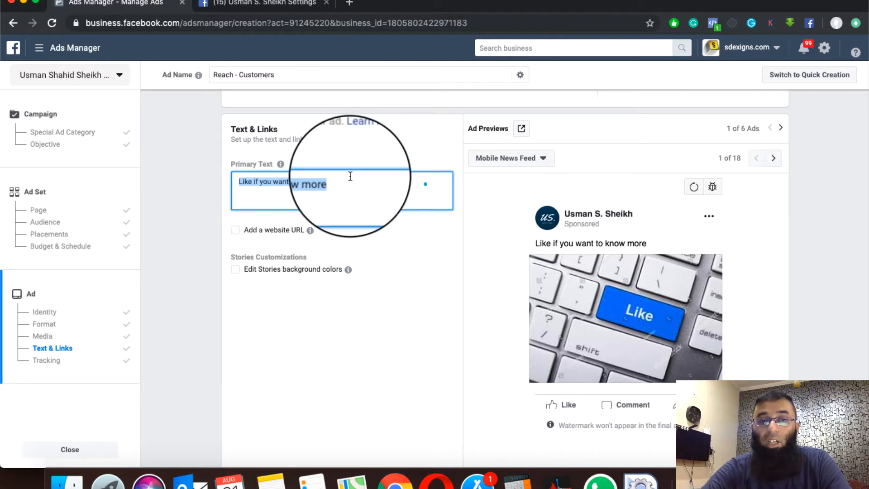
scroll(350, 179, up, 1)
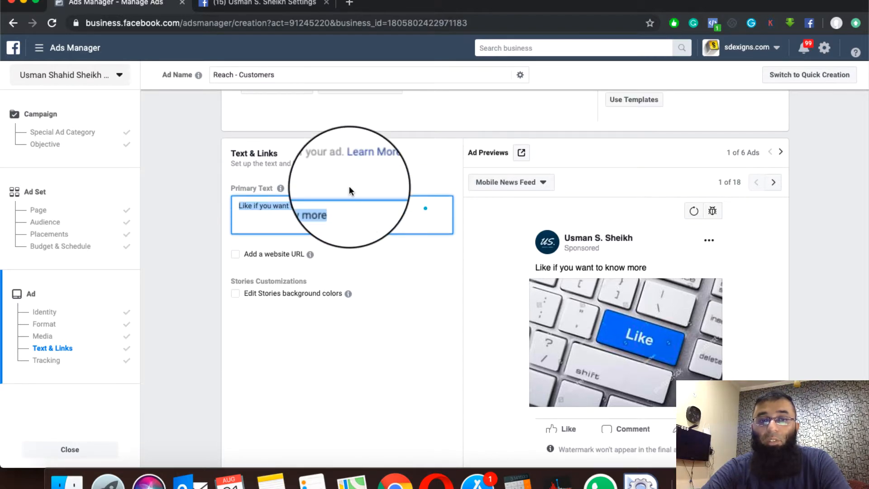
View the images assigned to Ad 2 and Ad 4 in the Media section, and return to Ad 2.
scroll(349, 188, up, 10)
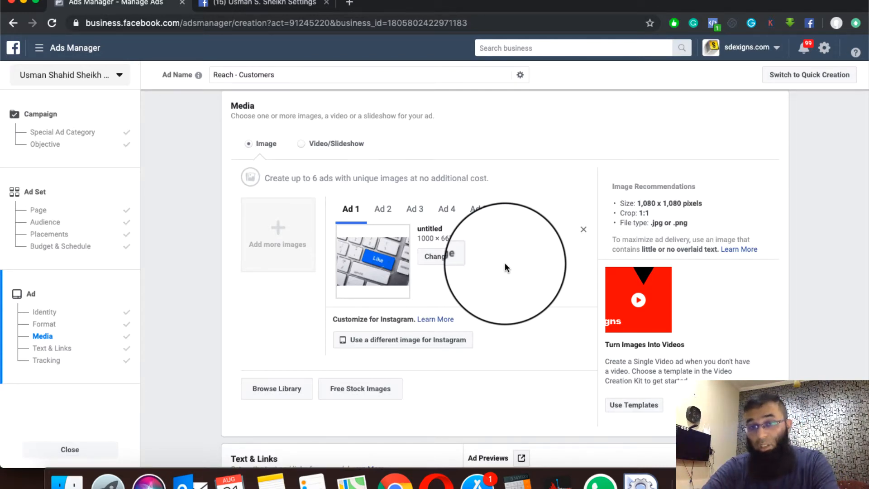
click(391, 218)
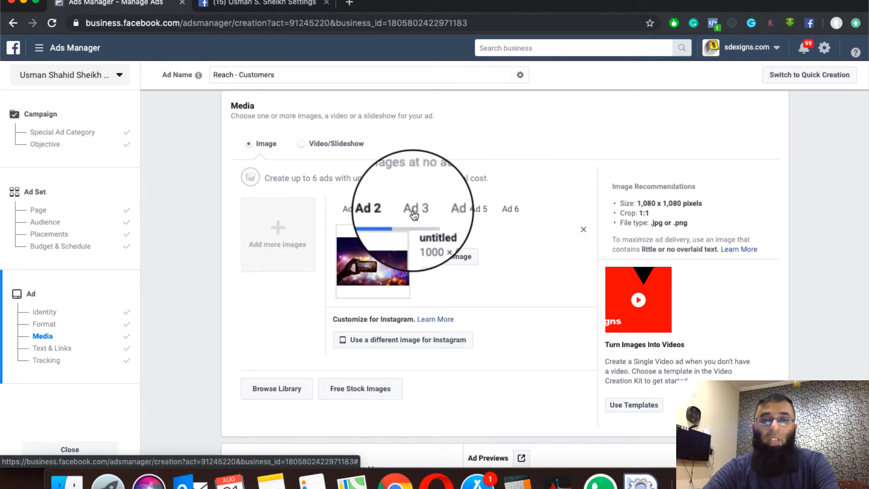
click(432, 215)
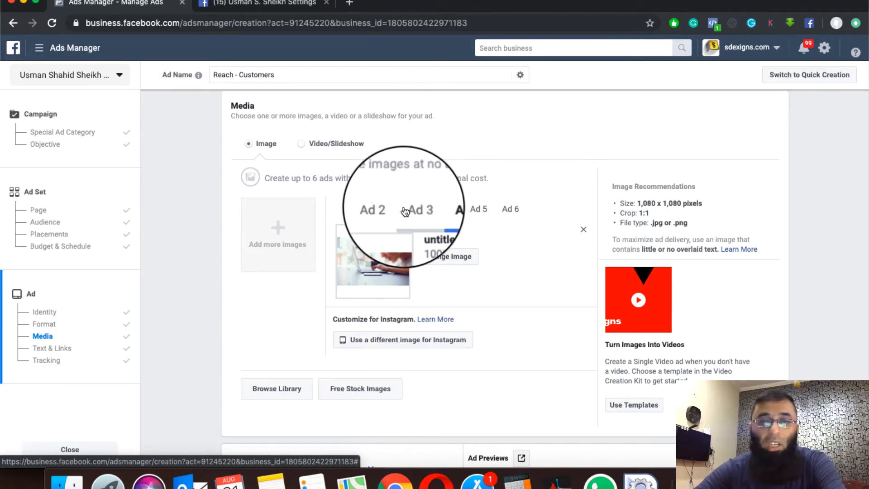
click(376, 213)
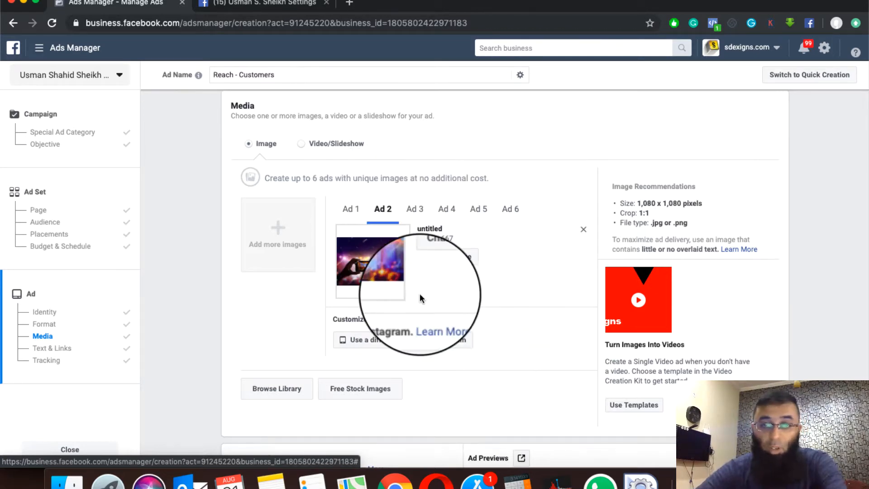
View the free stock image library with the chosen images and close it, keeping the current selection.
scroll(421, 294, down, 1)
scroll(422, 299, down, 1)
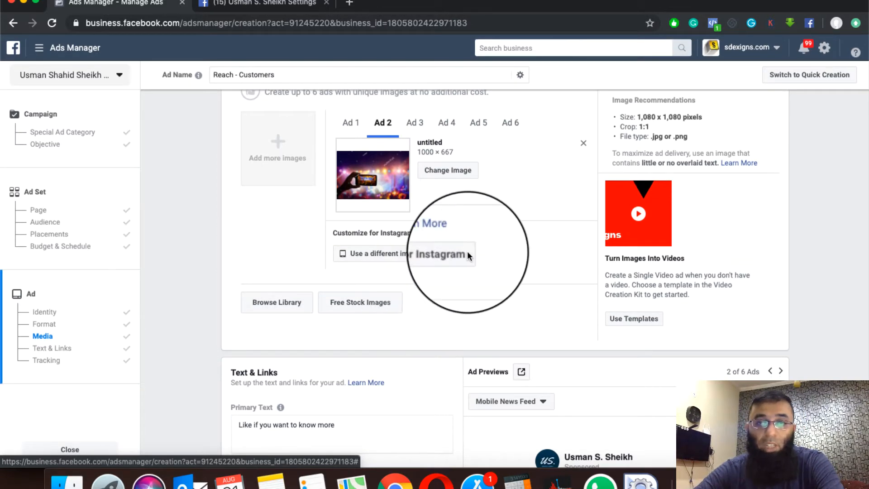
click(374, 306)
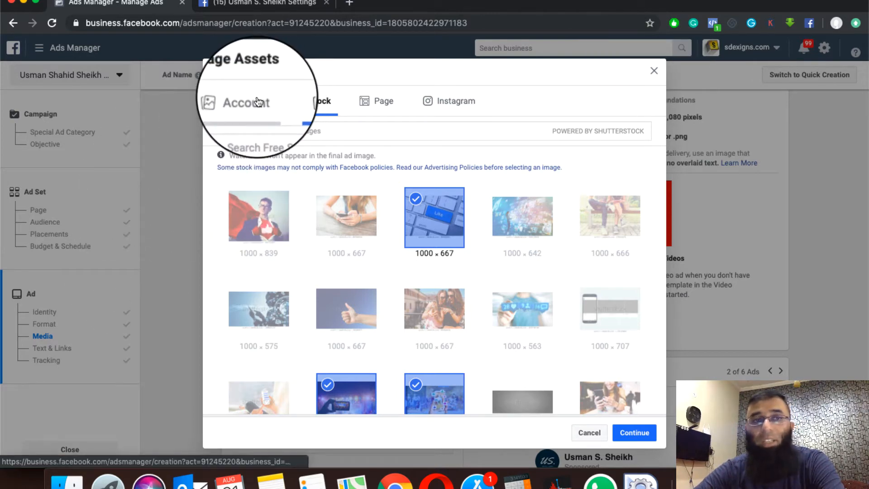
click(654, 71)
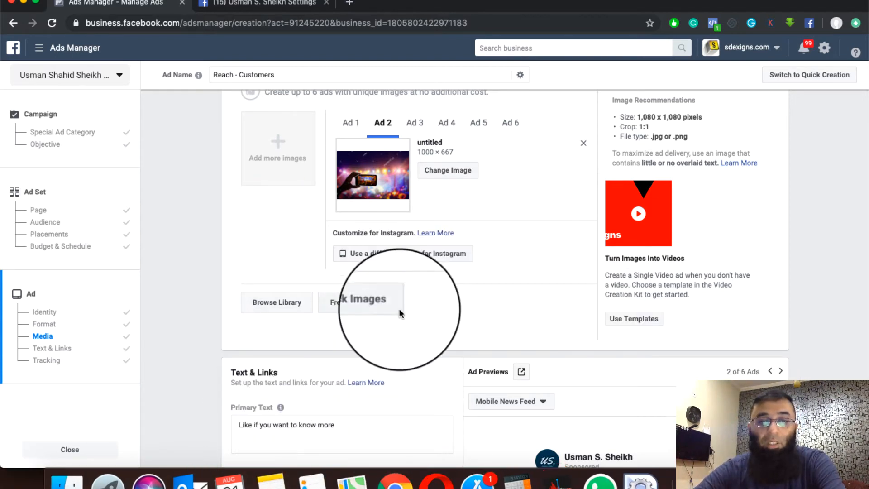
Examine the ad's Text & Links settings, the Mobile News Feed preview of Ad 2, and the conversion tracking options.
scroll(433, 317, down, 3)
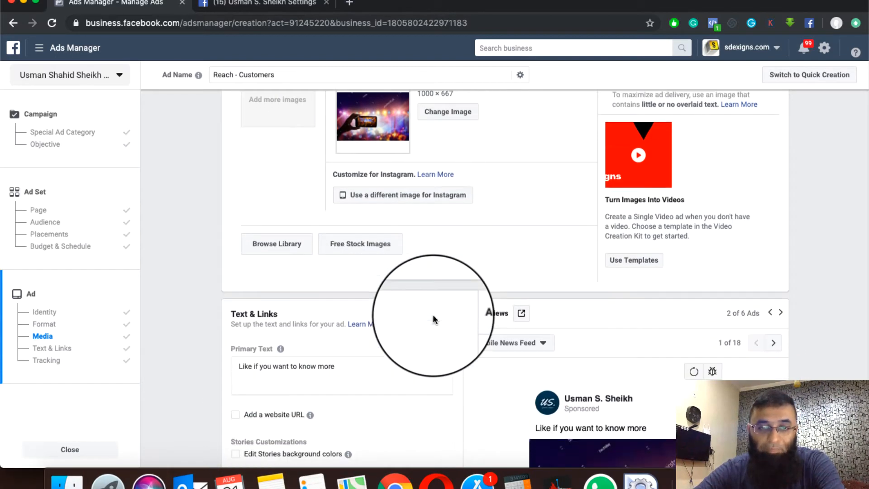
scroll(435, 311, down, 4)
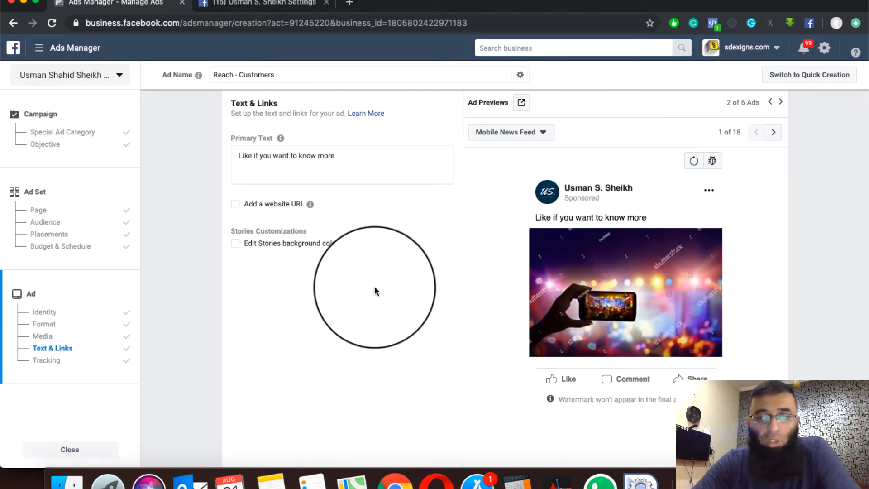
scroll(385, 348, down, 4)
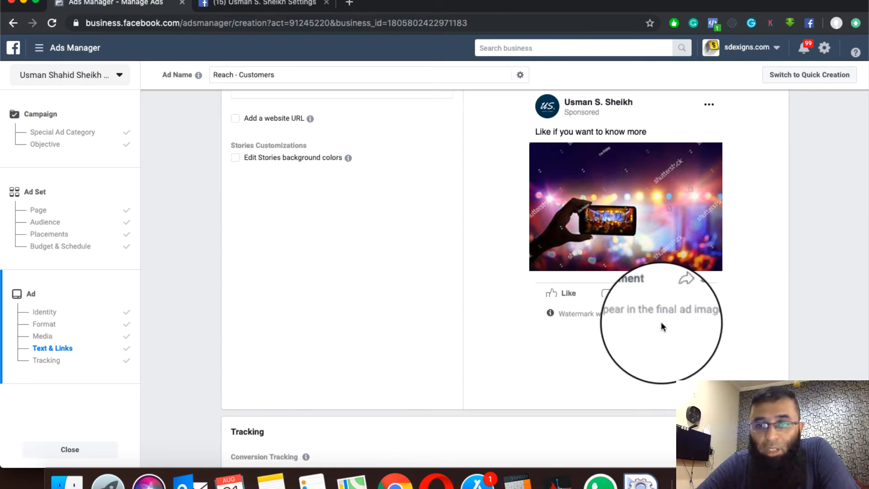
scroll(504, 324, down, 5)
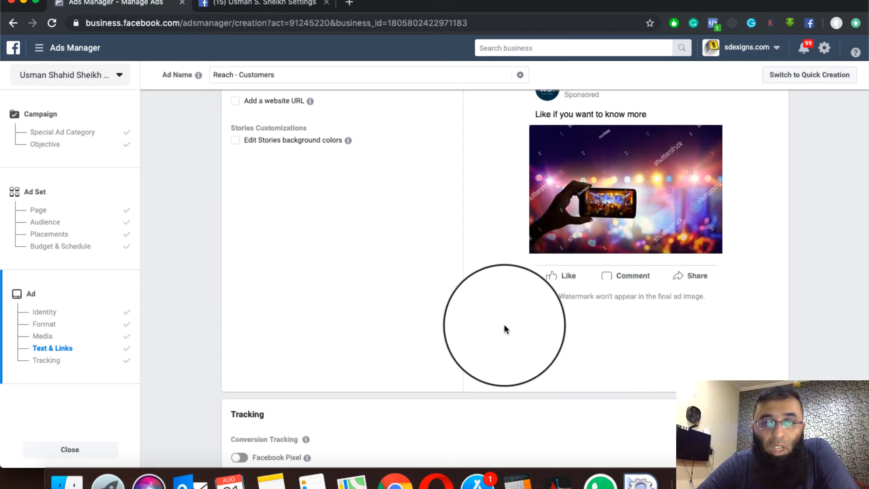
scroll(555, 326, down, 5)
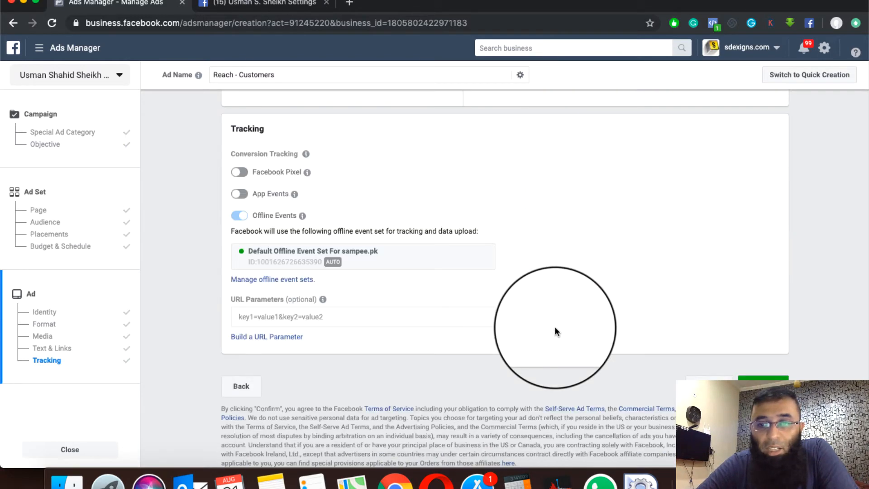
scroll(436, 285, up, 8)
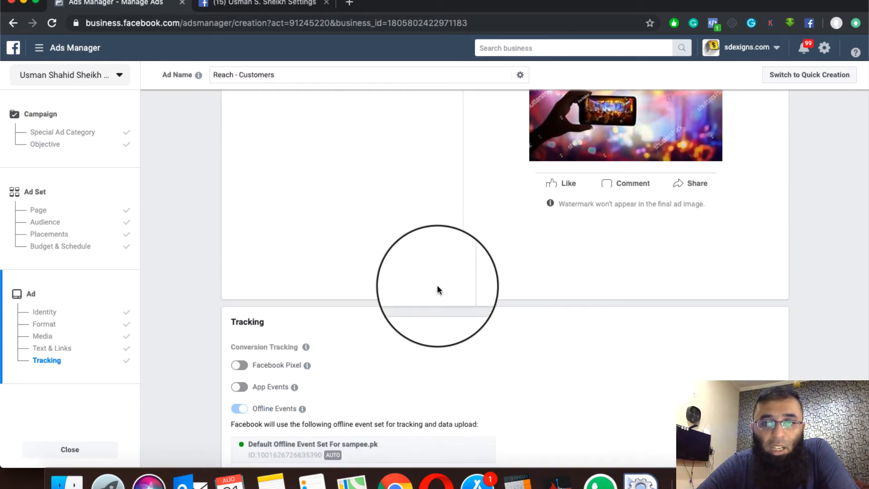
scroll(355, 314, down, 4)
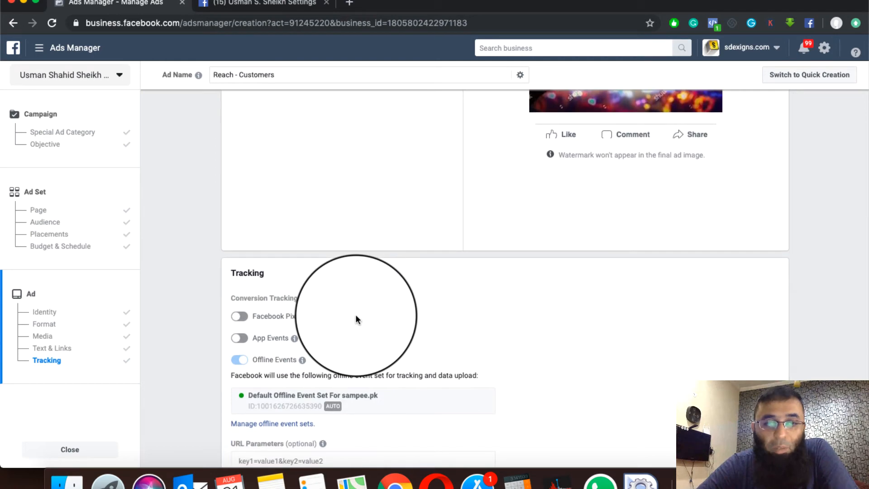
scroll(356, 319, down, 1)
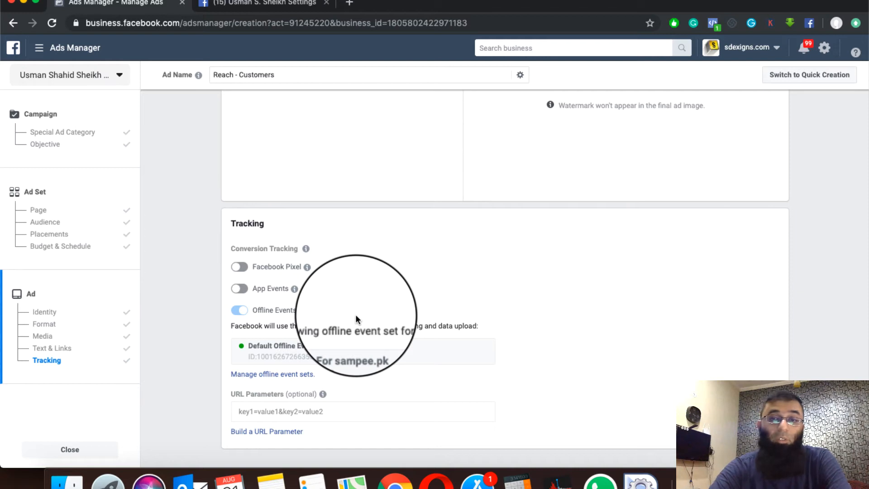
scroll(528, 282, down, 3)
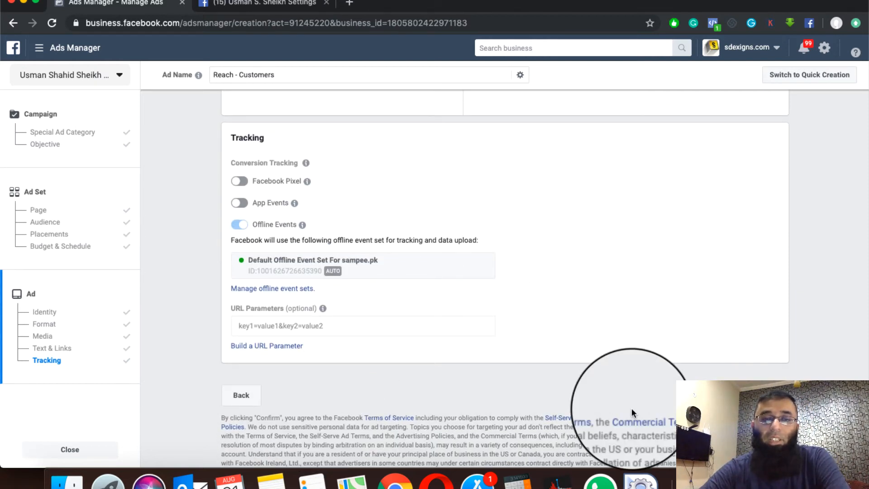
scroll(603, 267, up, 7)
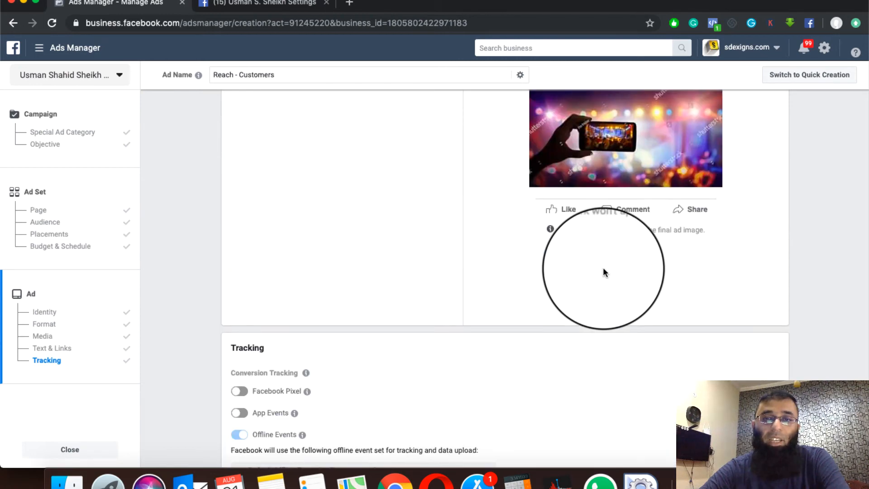
scroll(602, 267, up, 2)
scroll(407, 313, up, 10)
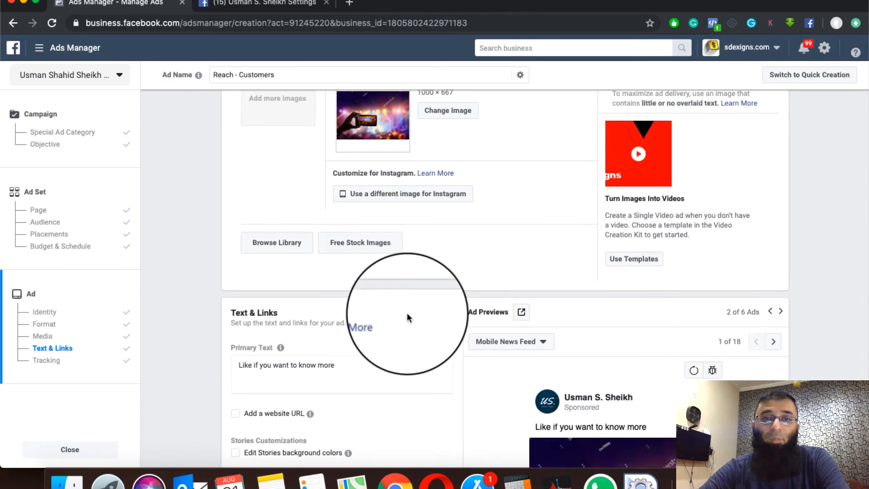
Review the draft campaign summary, including the ad set details and ad images, and close it without confirming.
scroll(406, 313, down, 15)
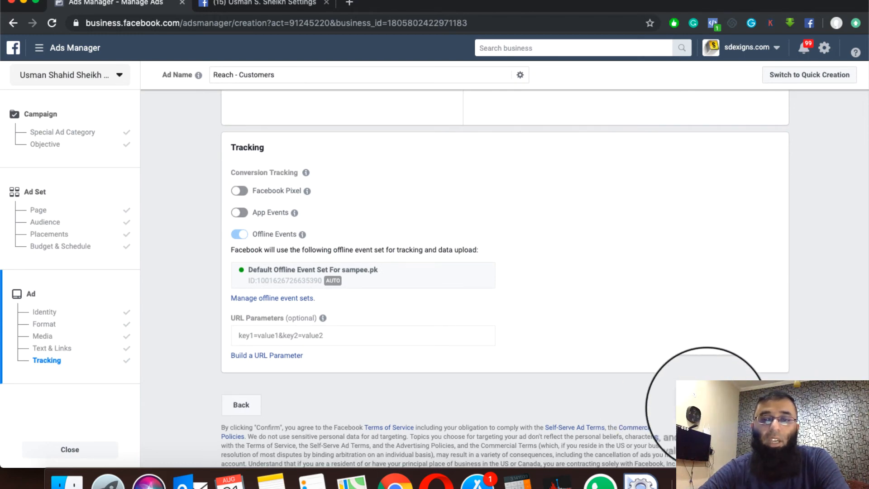
click(706, 408)
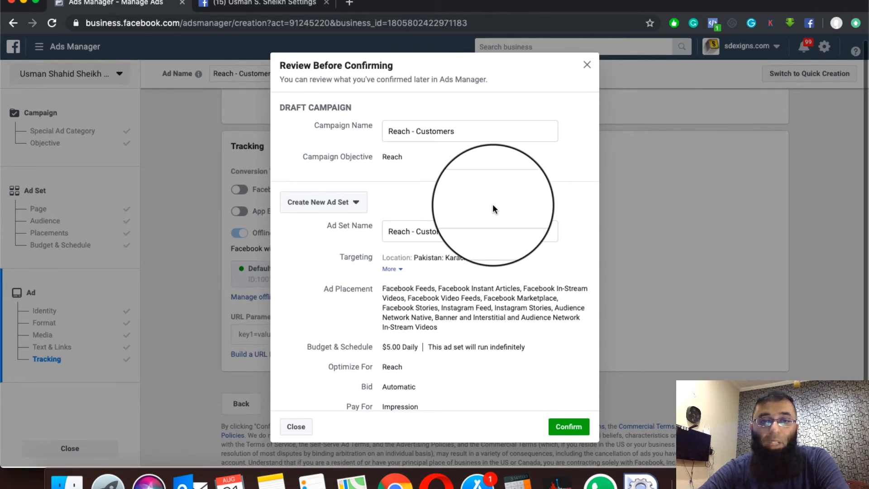
scroll(475, 372, down, 5)
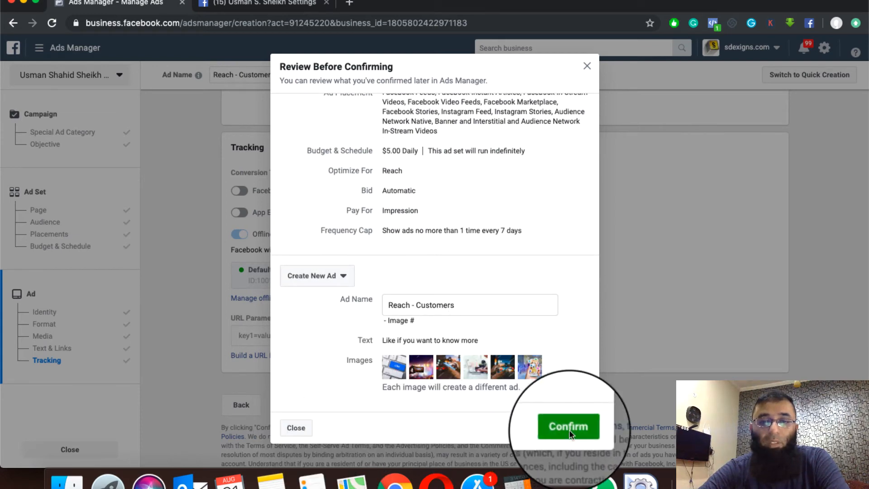
click(298, 428)
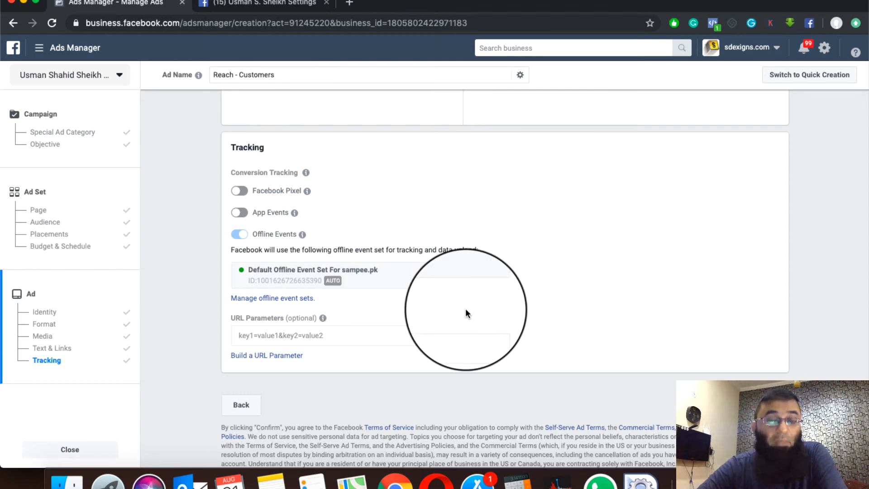
Examine the ad setup again from the Identity section through the Format options to the Media images.
scroll(453, 274, up, 10)
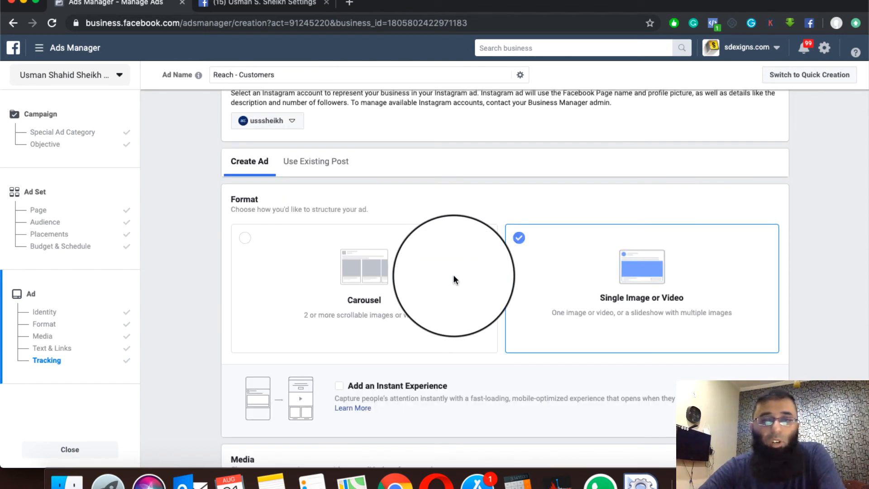
scroll(454, 279, up, 3)
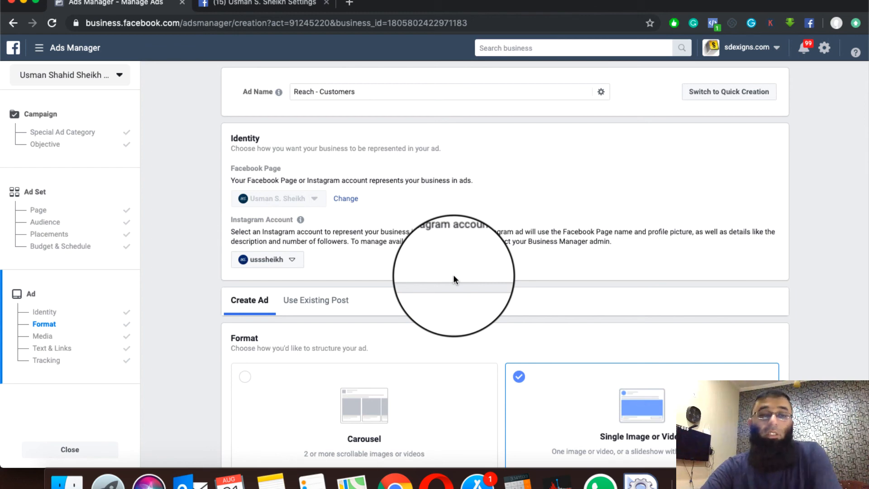
scroll(382, 277, down, 2)
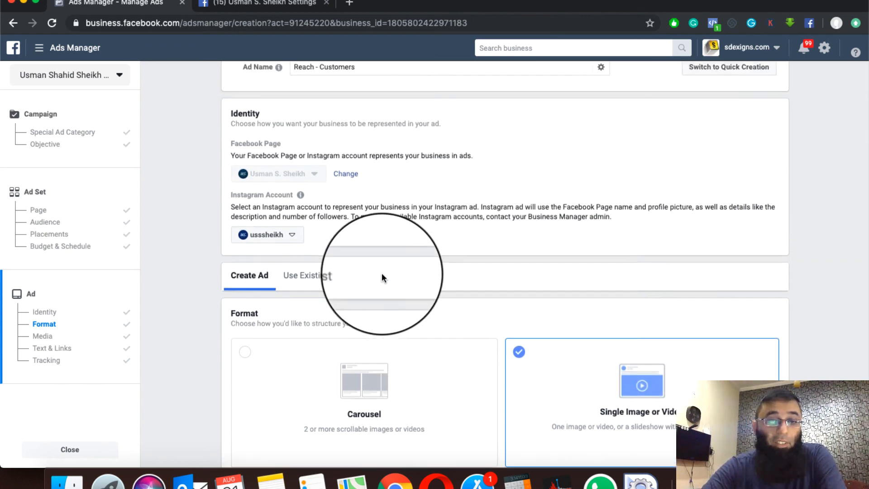
scroll(382, 276, up, 2)
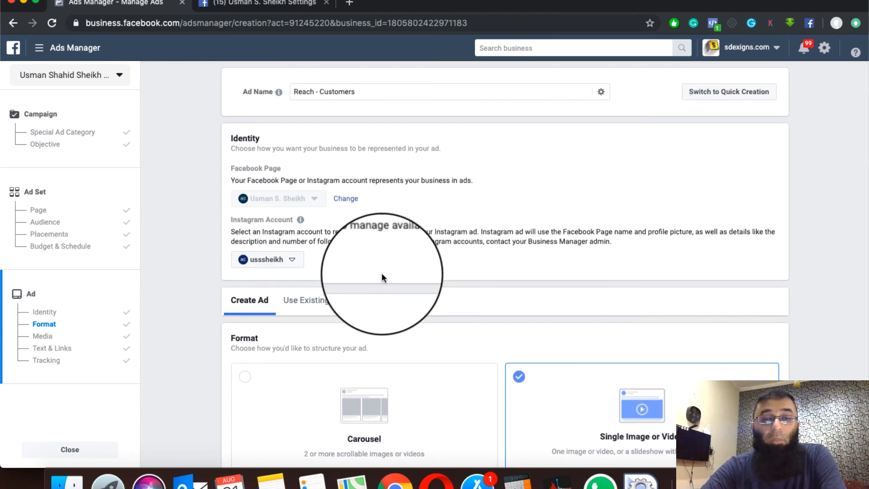
scroll(382, 277, down, 5)
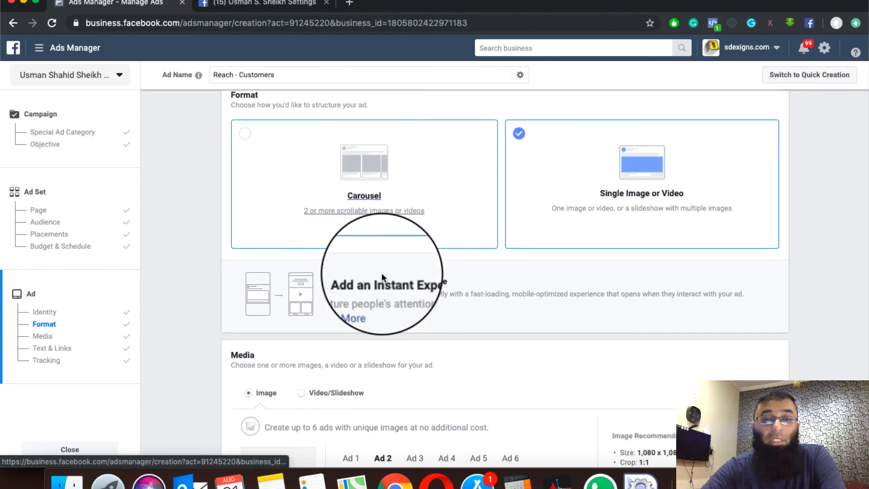
scroll(382, 272, down, 1)
scroll(498, 295, down, 3)
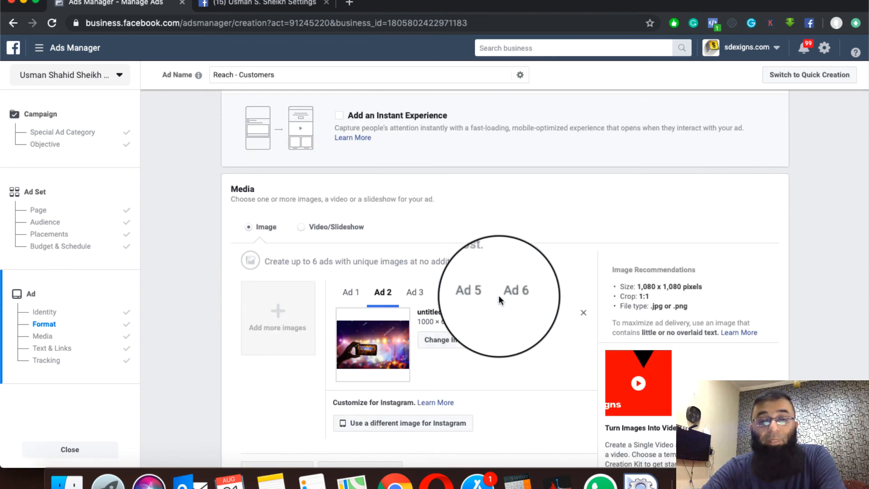
scroll(498, 296, down, 1)
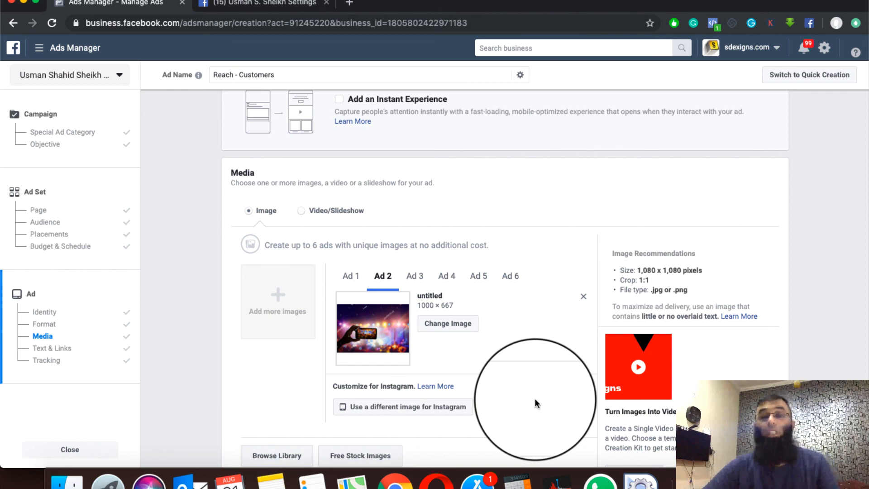